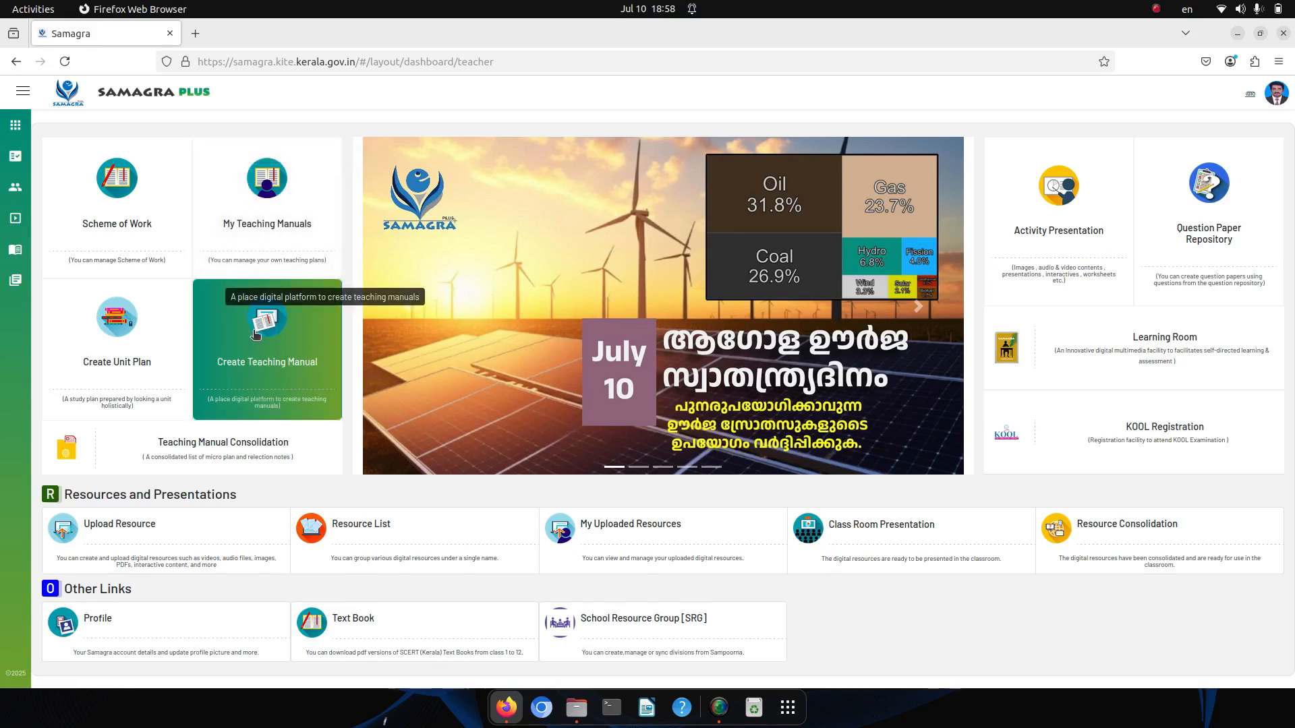
Start a new teaching manual for English medium, standard 10, Chemistry, chapter 2-Chemical reactions of organic compounds.
{"action": "left_click", "coordinate": [267, 362]}
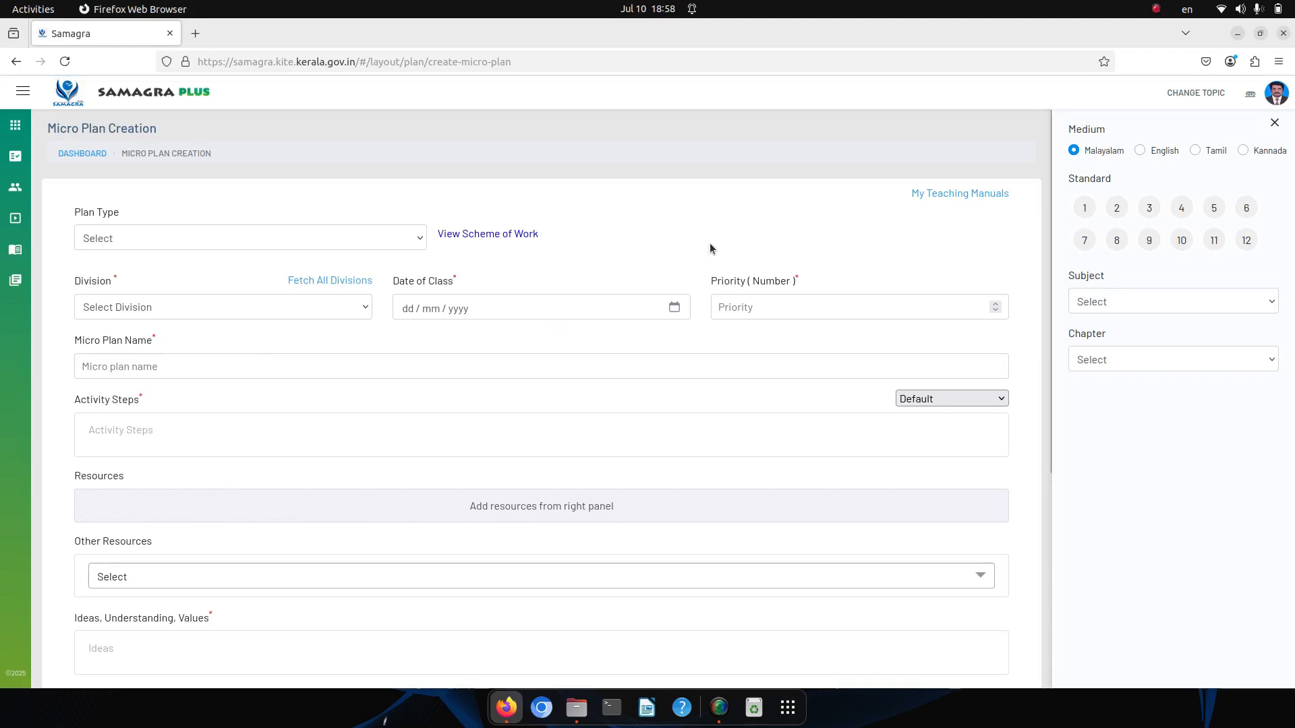
{"action": "left_click", "coordinate": [1139, 149]}
{"action": "left_click", "coordinate": [1184, 240]}
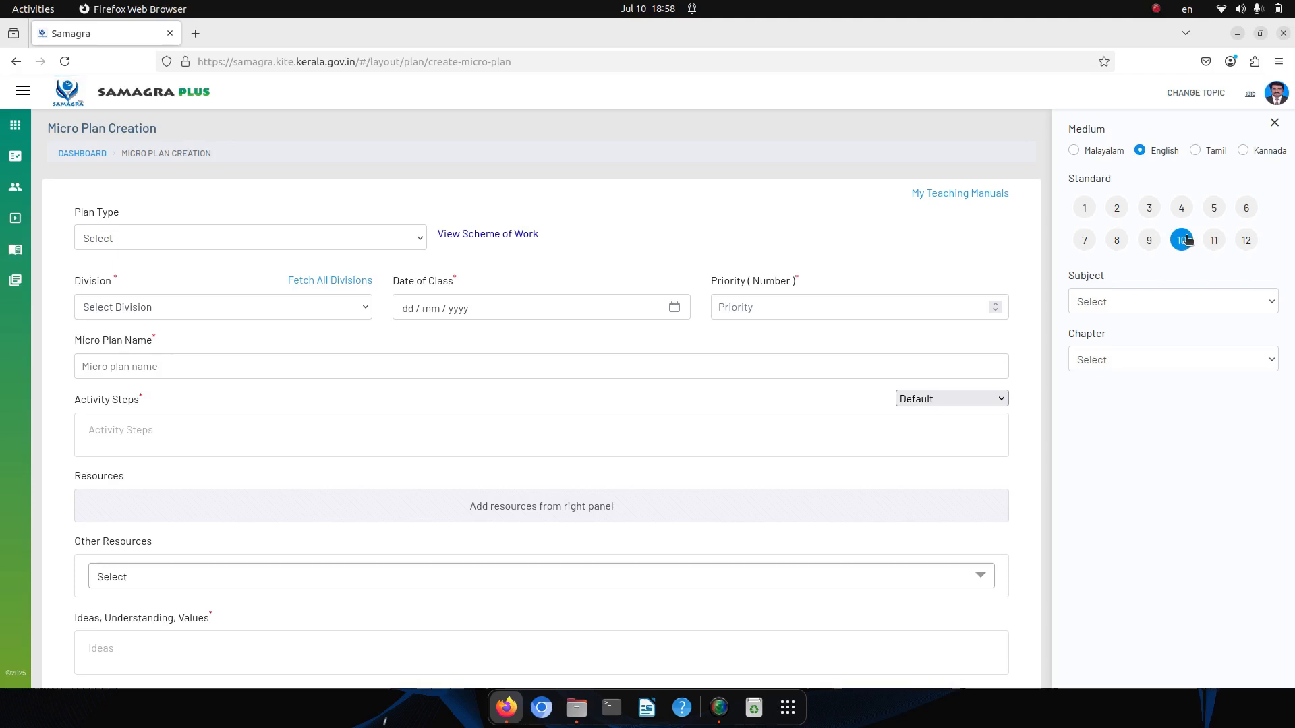
{"action": "left_click", "coordinate": [1159, 299]}
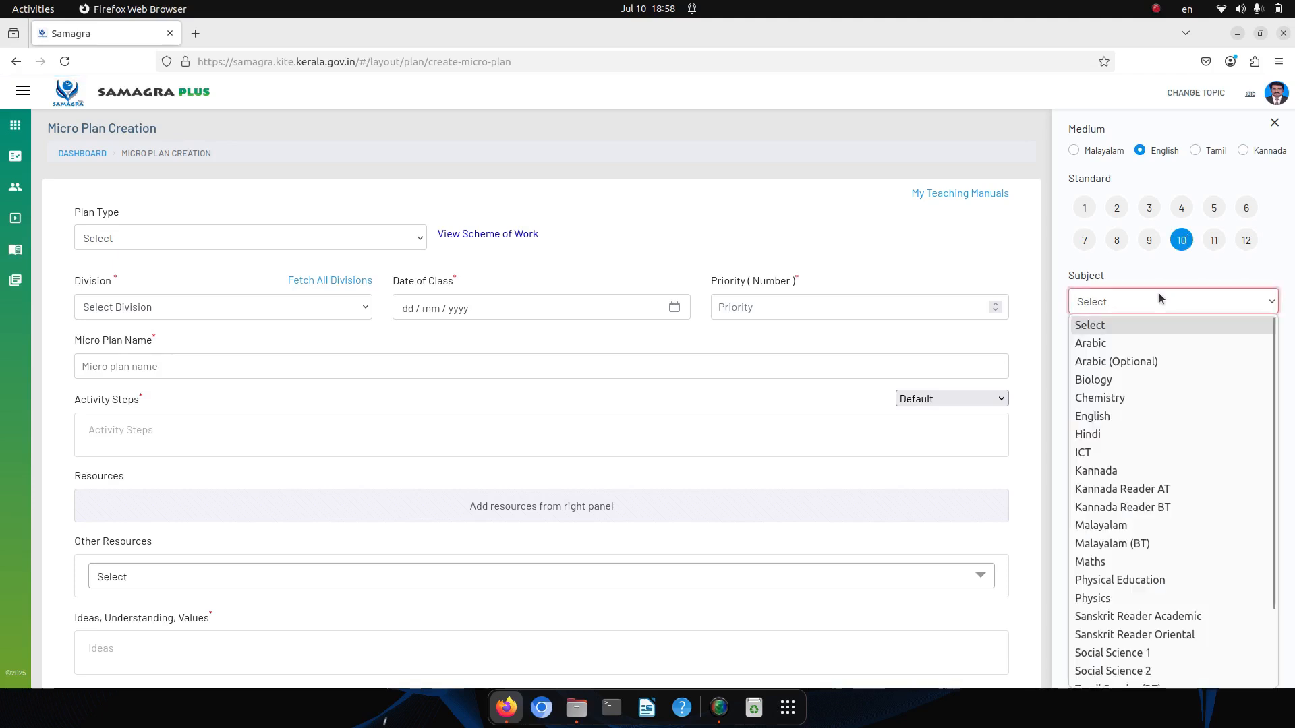
{"action": "left_click", "coordinate": [1139, 399]}
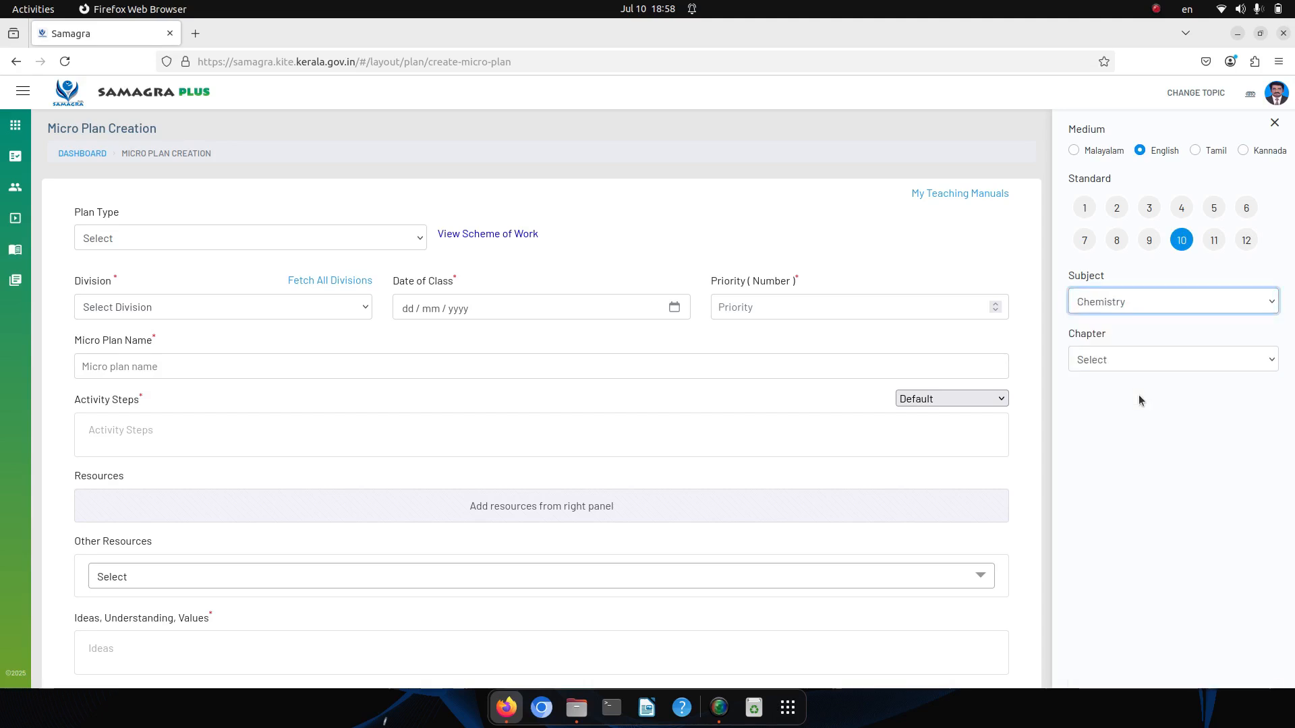
{"action": "left_click", "coordinate": [1133, 363]}
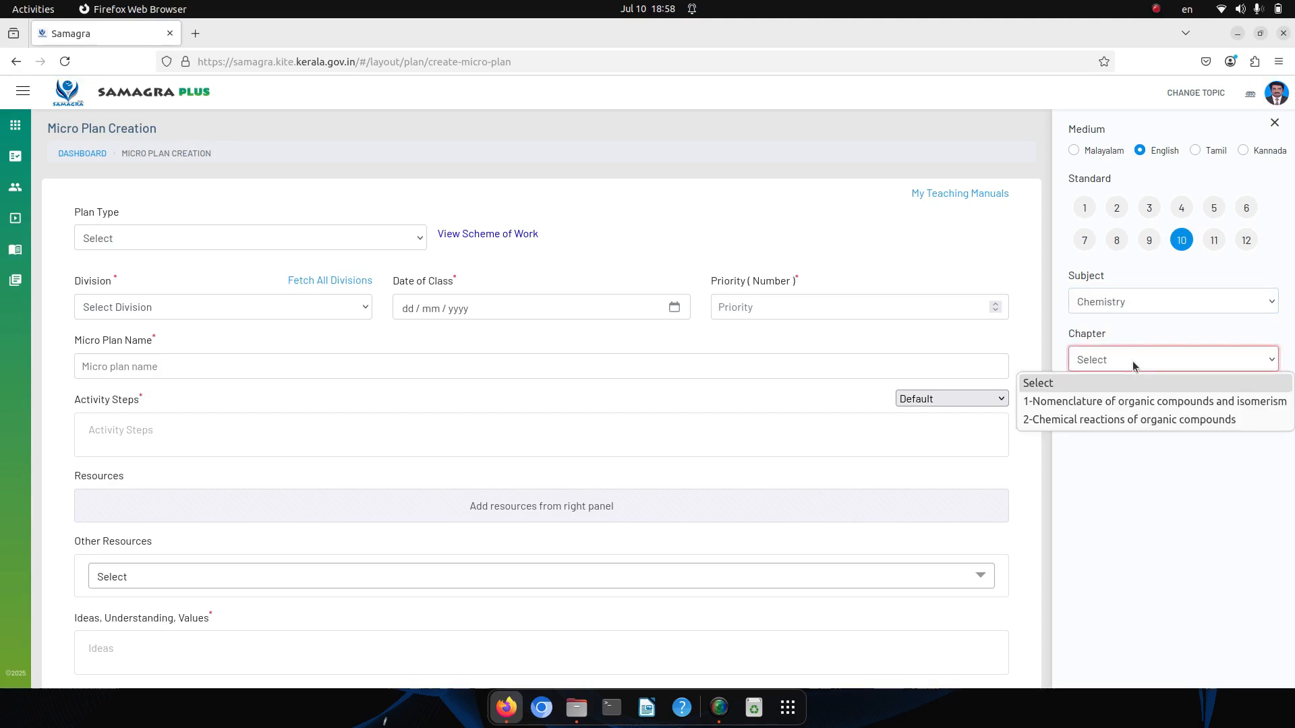
{"action": "left_click", "coordinate": [1127, 421]}
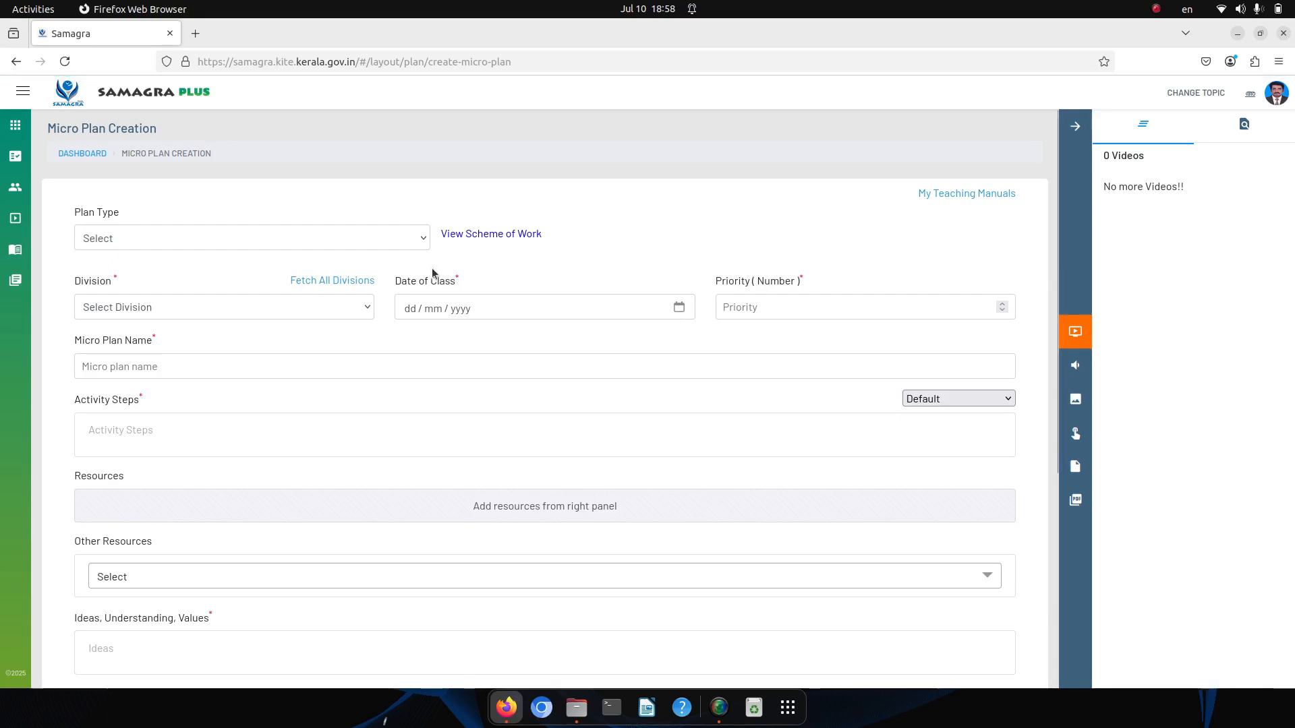
Set the plan type to Create a Plan Using Learning Objectives (LOs) and select the objective about substitution reactions of organic compounds.
{"action": "left_click", "coordinate": [325, 245]}
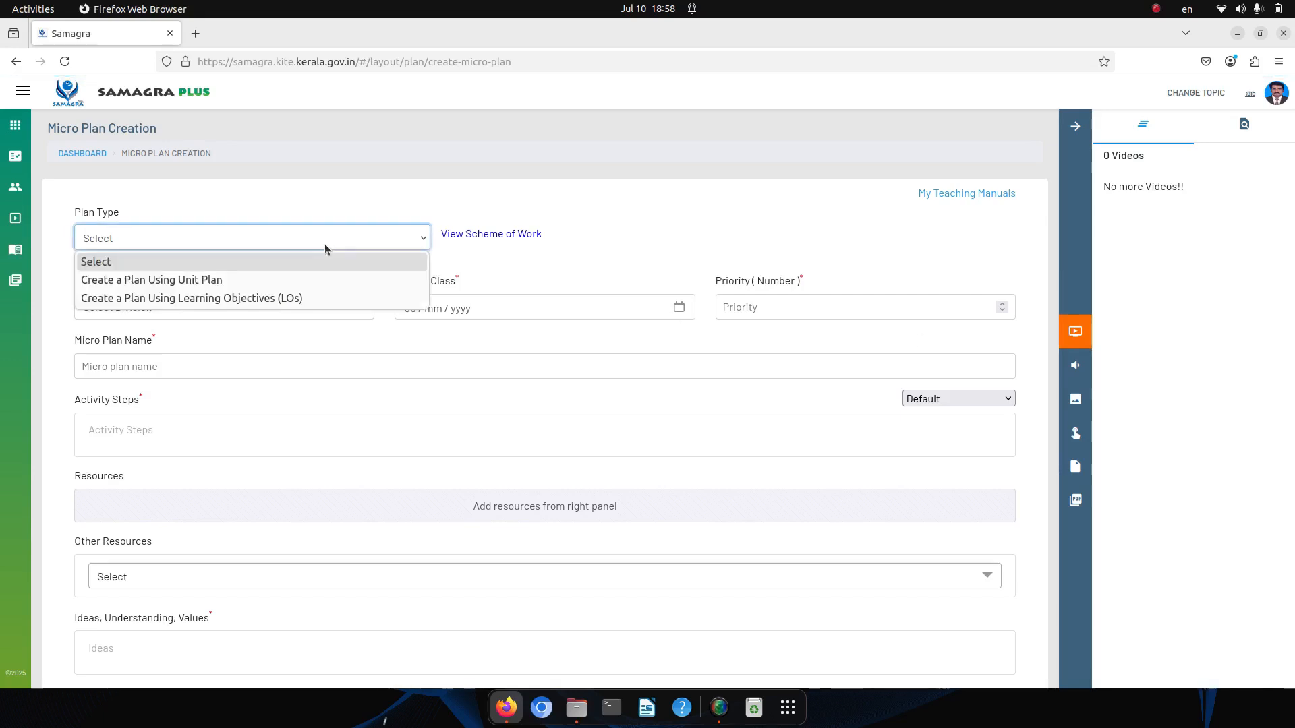
{"action": "left_click", "coordinate": [269, 307]}
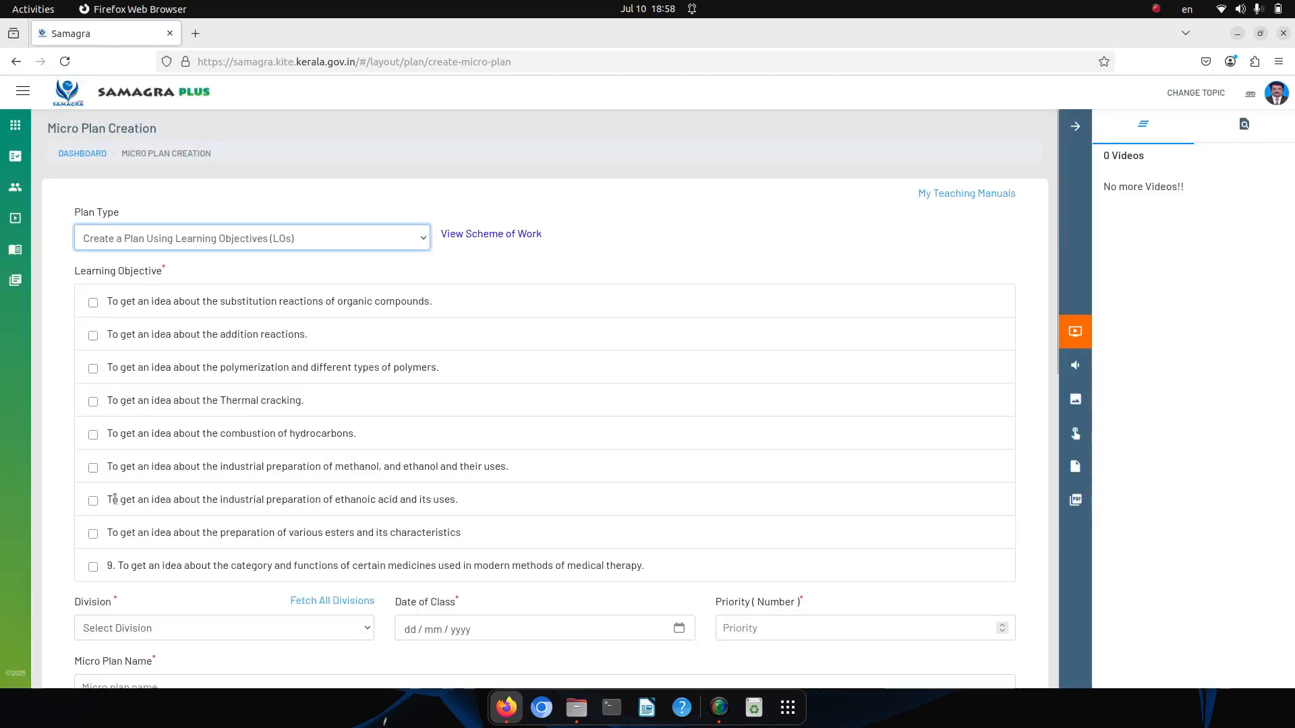
{"action": "left_click", "coordinate": [94, 302]}
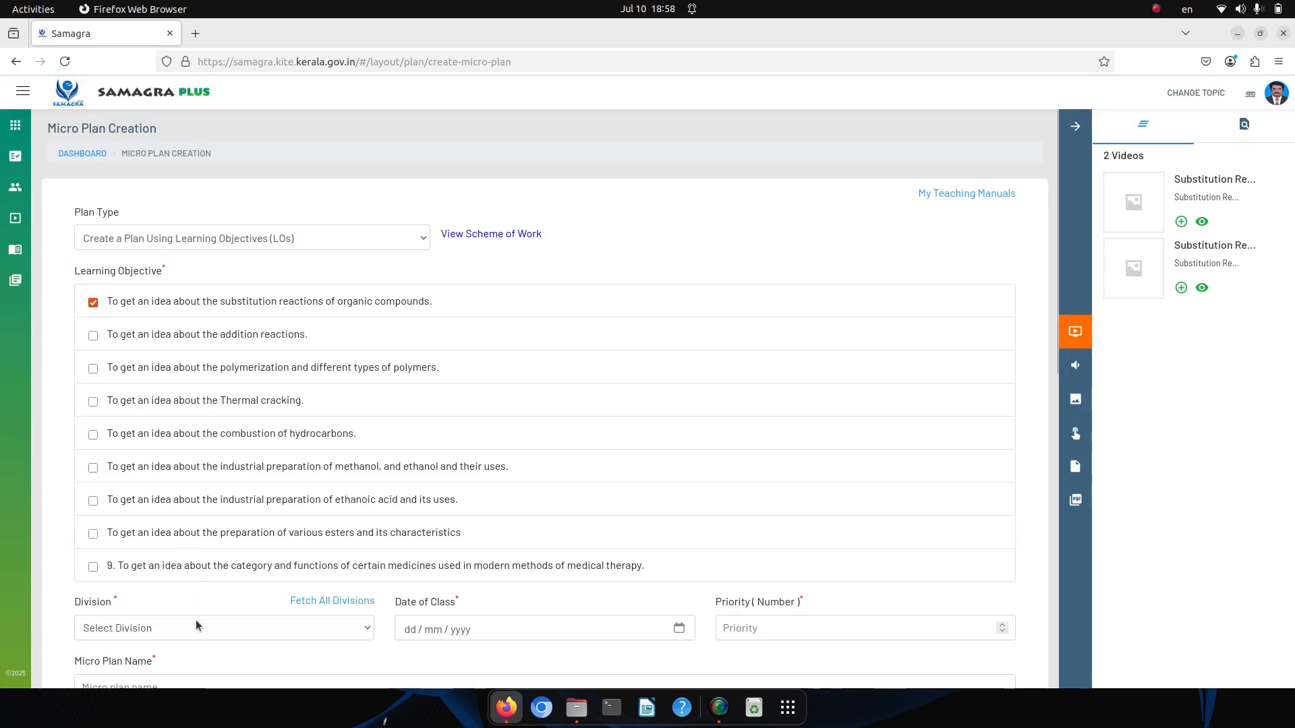
Set the division to XA, the date of class to 11/07/2025 and the priority to 1.
{"action": "left_click", "coordinate": [197, 628]}
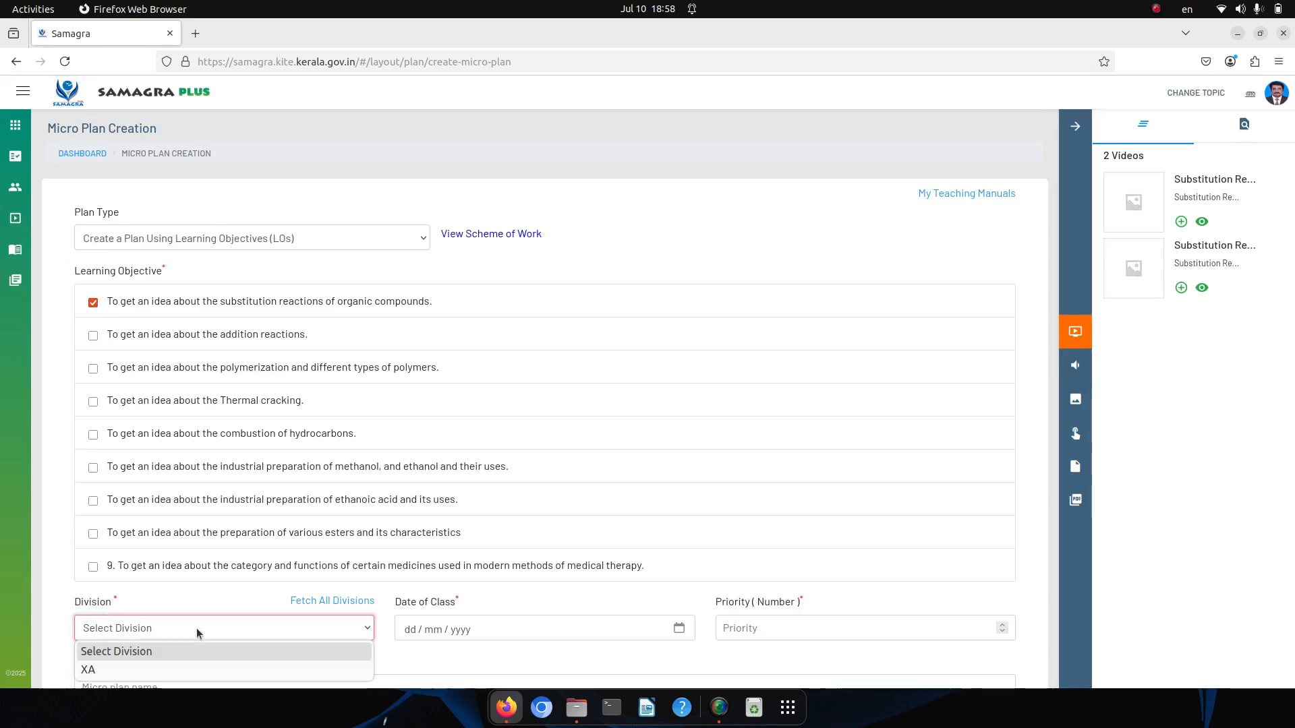
{"action": "left_click", "coordinate": [156, 669]}
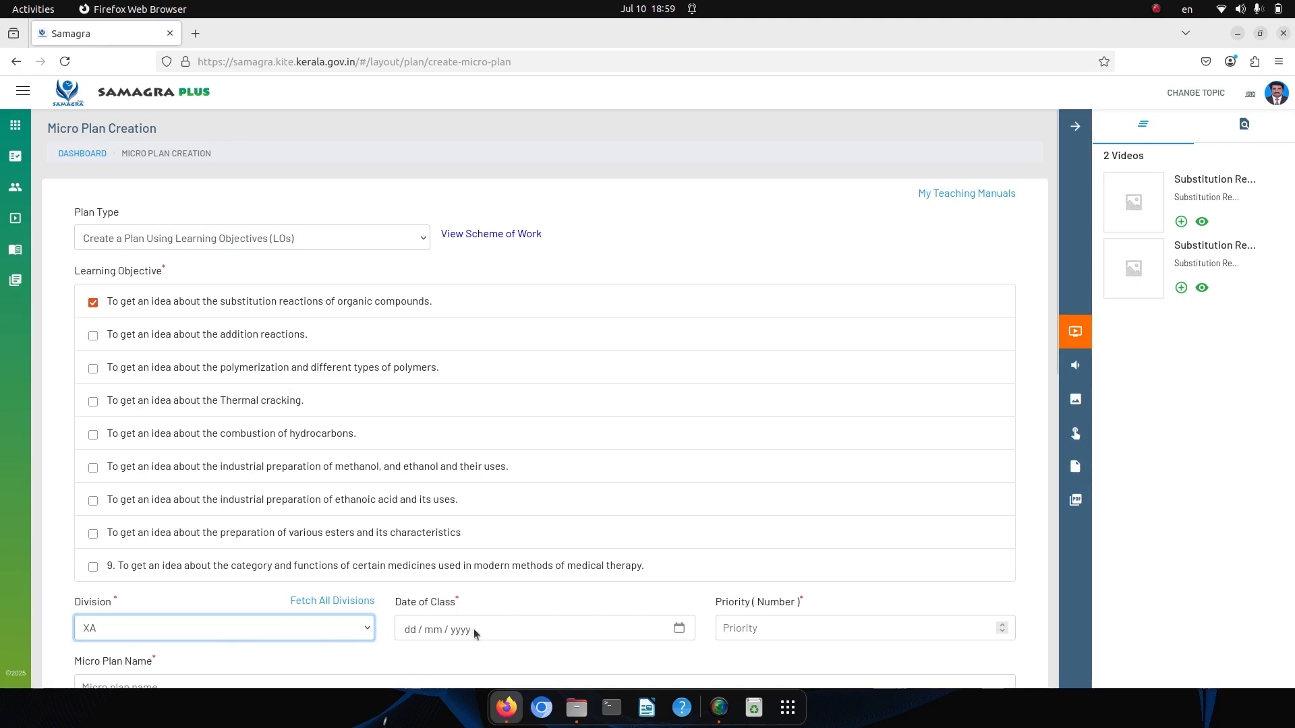
{"action": "left_click", "coordinate": [679, 629]}
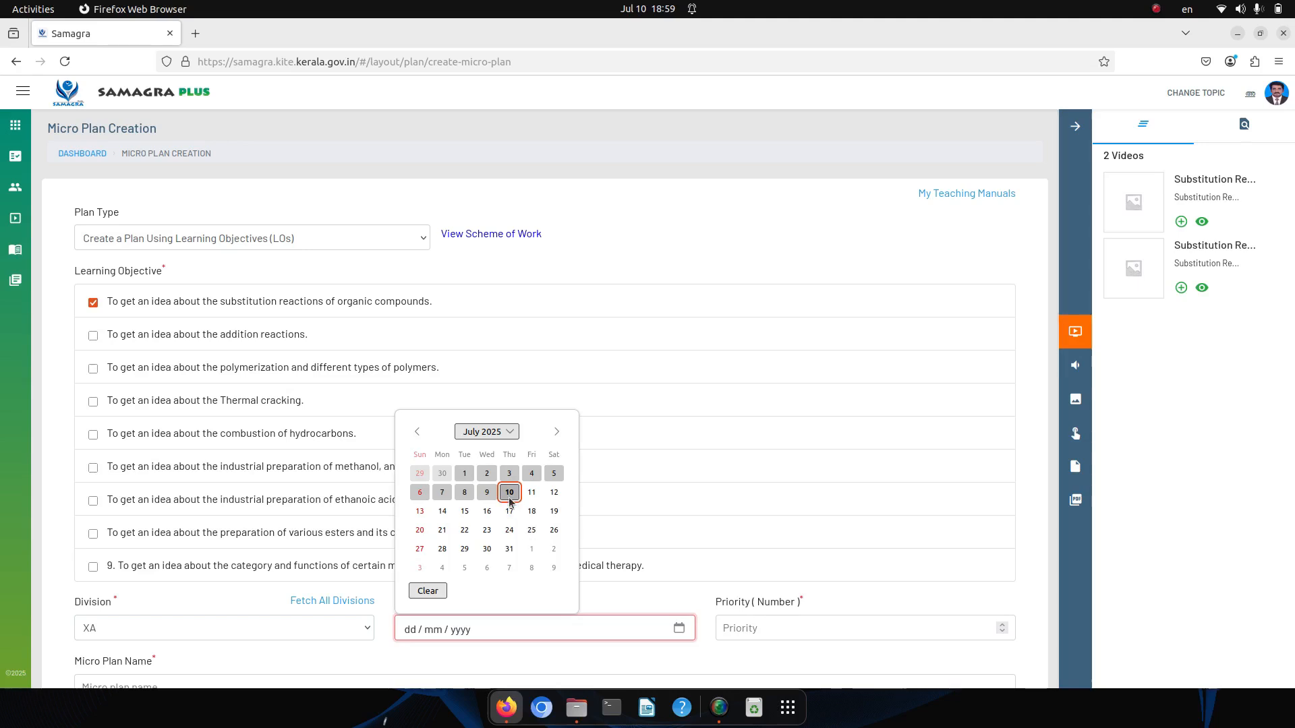
{"action": "left_click", "coordinate": [531, 493]}
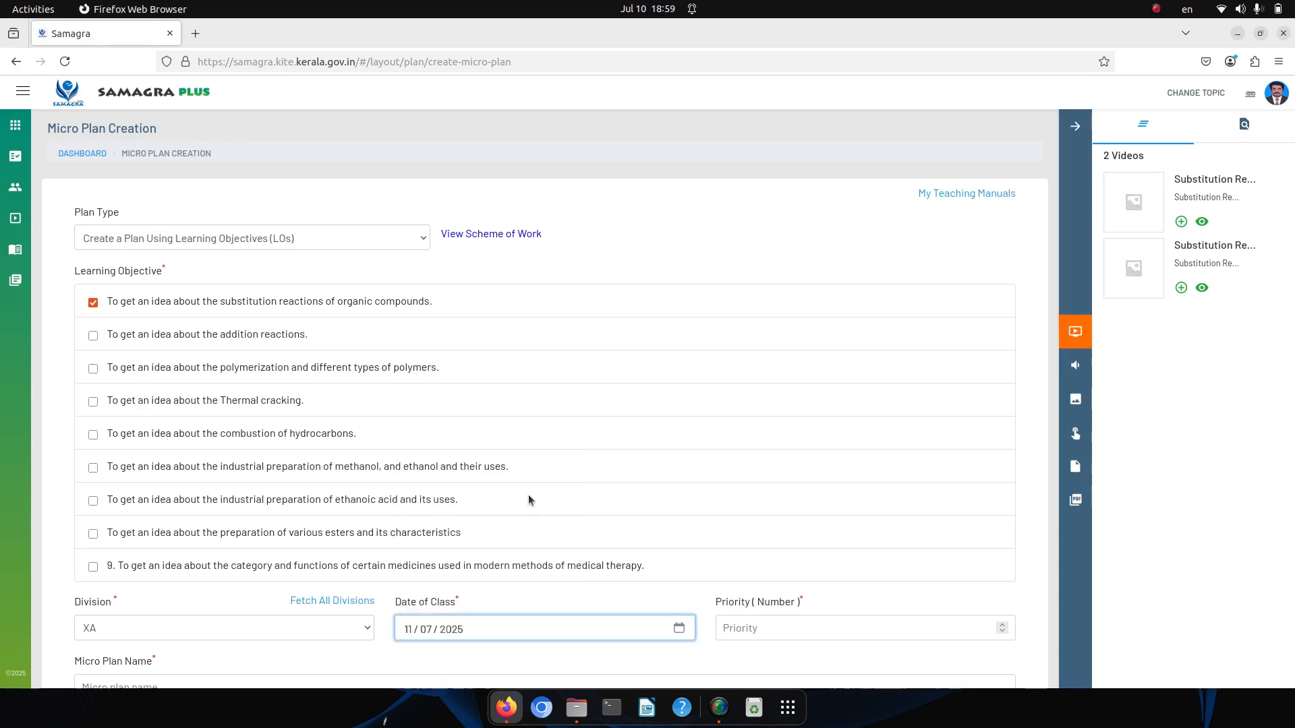
{"action": "left_click", "coordinate": [757, 628]}
{"action": "type", "text": "1"}
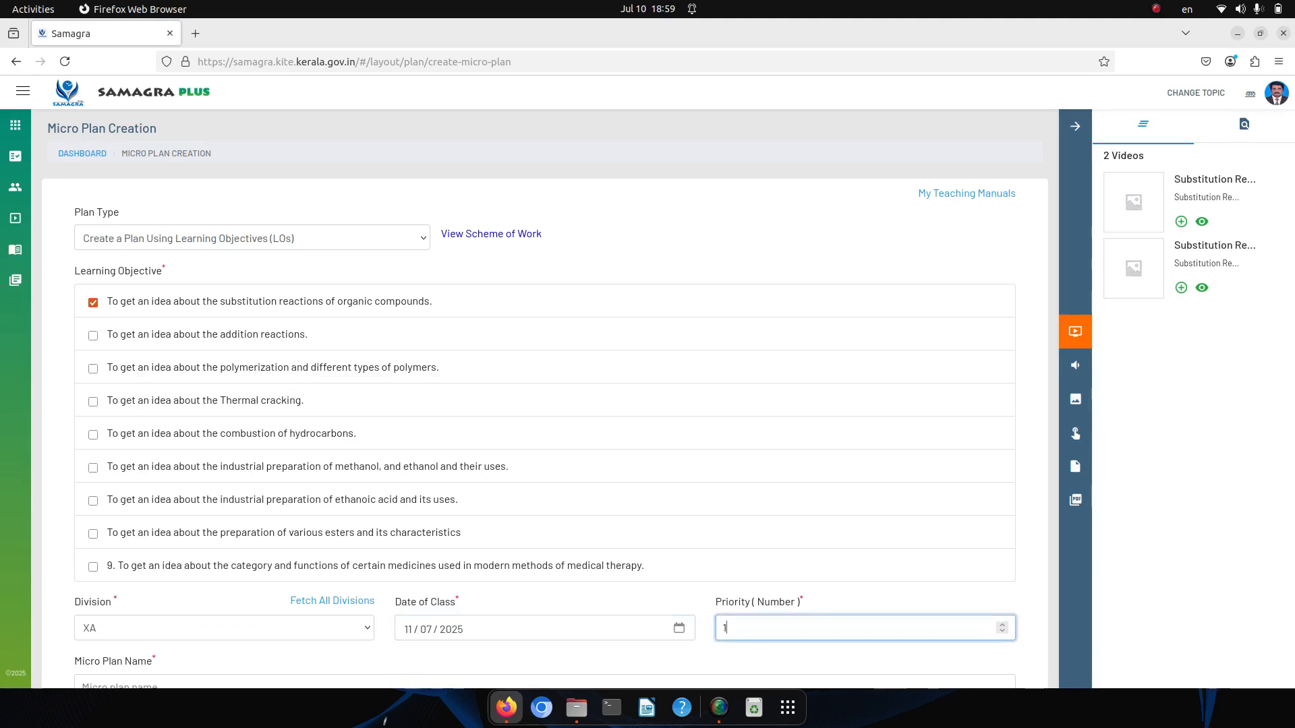
Name the micro plan "Substitution reaction".
{"action": "left_click_drag", "start_coordinate": [1056, 283], "coordinate": [1057, 377]}
{"action": "left_click", "coordinate": [219, 483]}
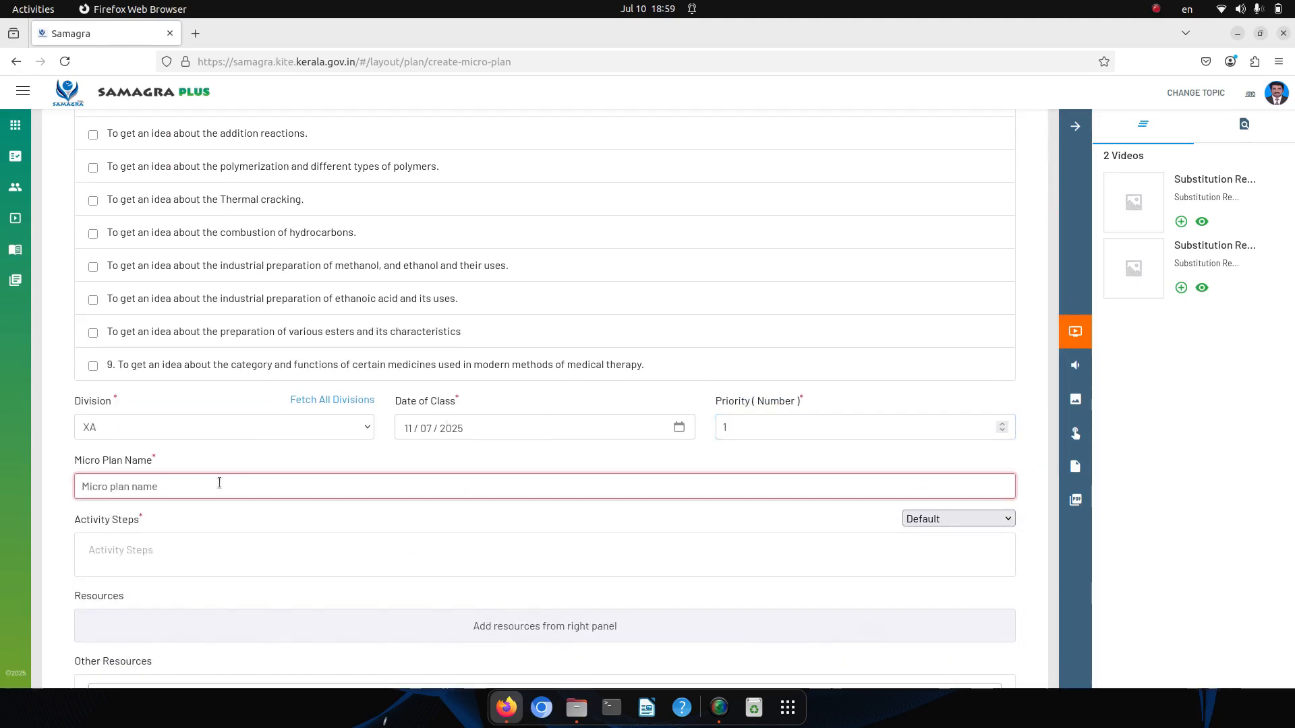
{"action": "type", "text": "Substitution reaction"}
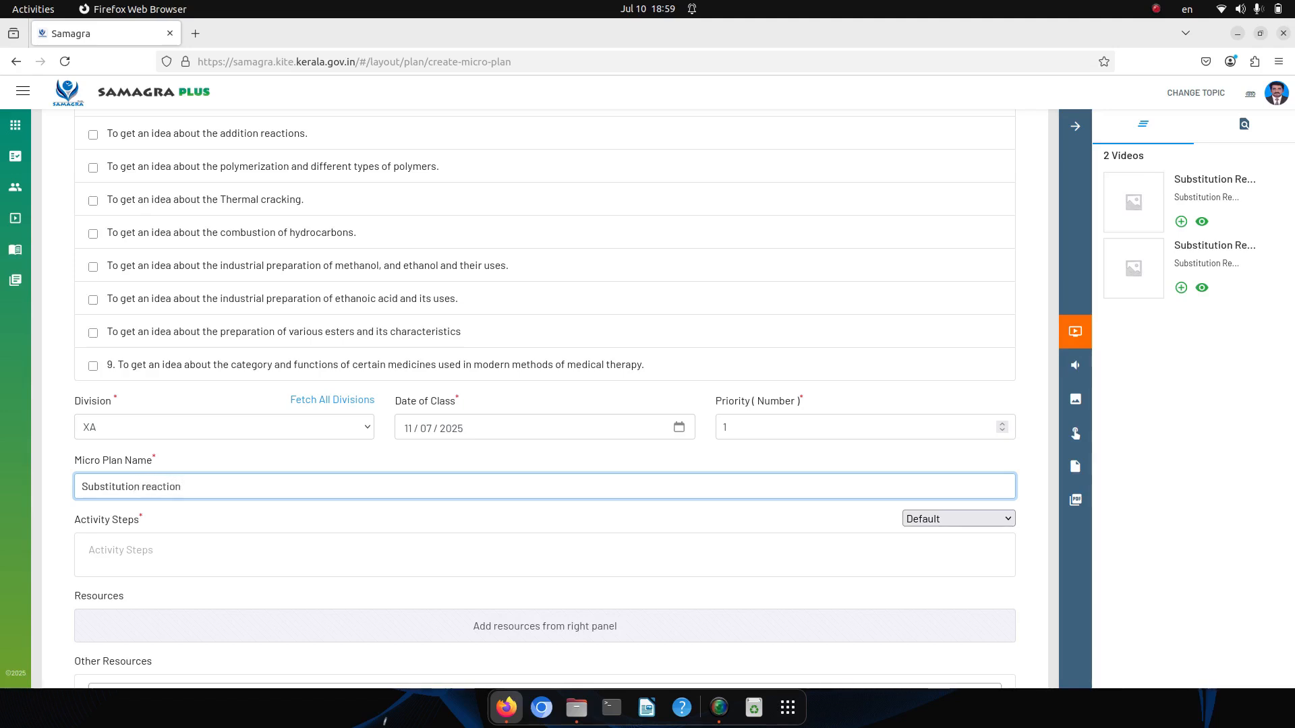
{"action": "left_click", "coordinate": [121, 551]}
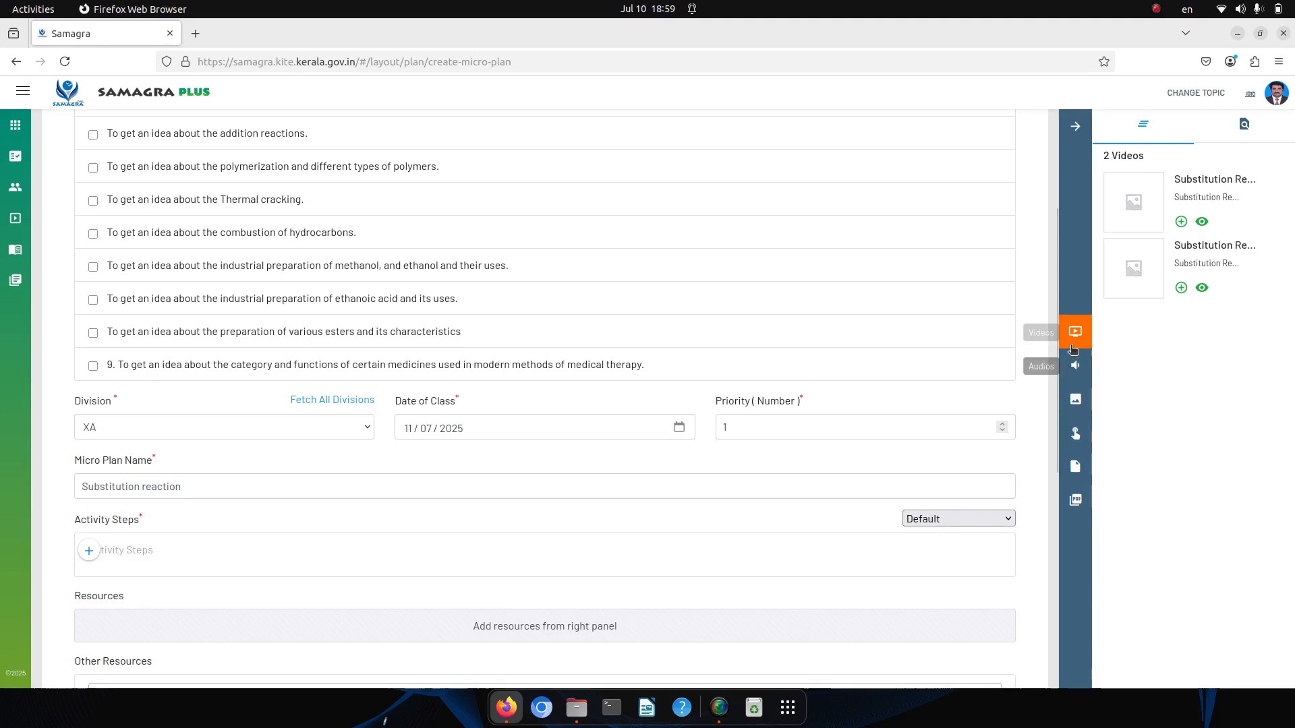
Open the Substitution reactions activity PDF, copy a selection covering the whole text from Activity-1 to Other examples, and close it.
{"action": "left_click", "coordinate": [1076, 504]}
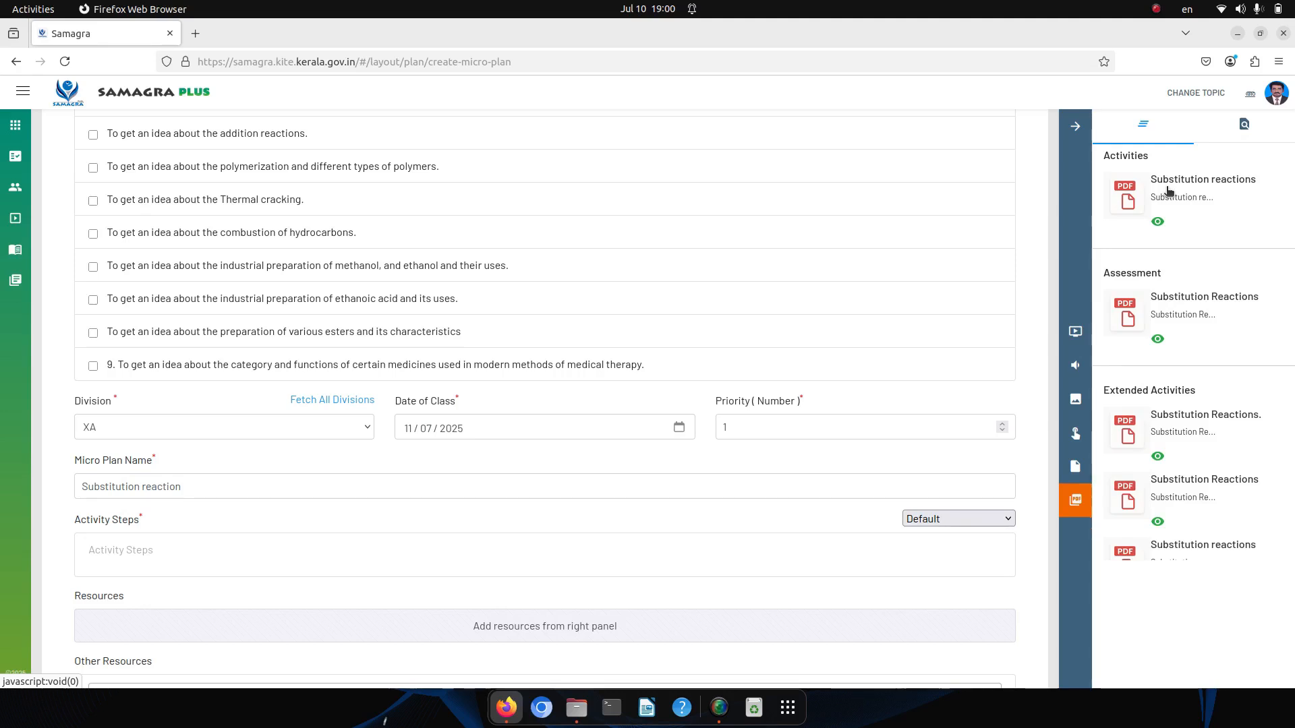
{"action": "left_click", "coordinate": [1158, 222]}
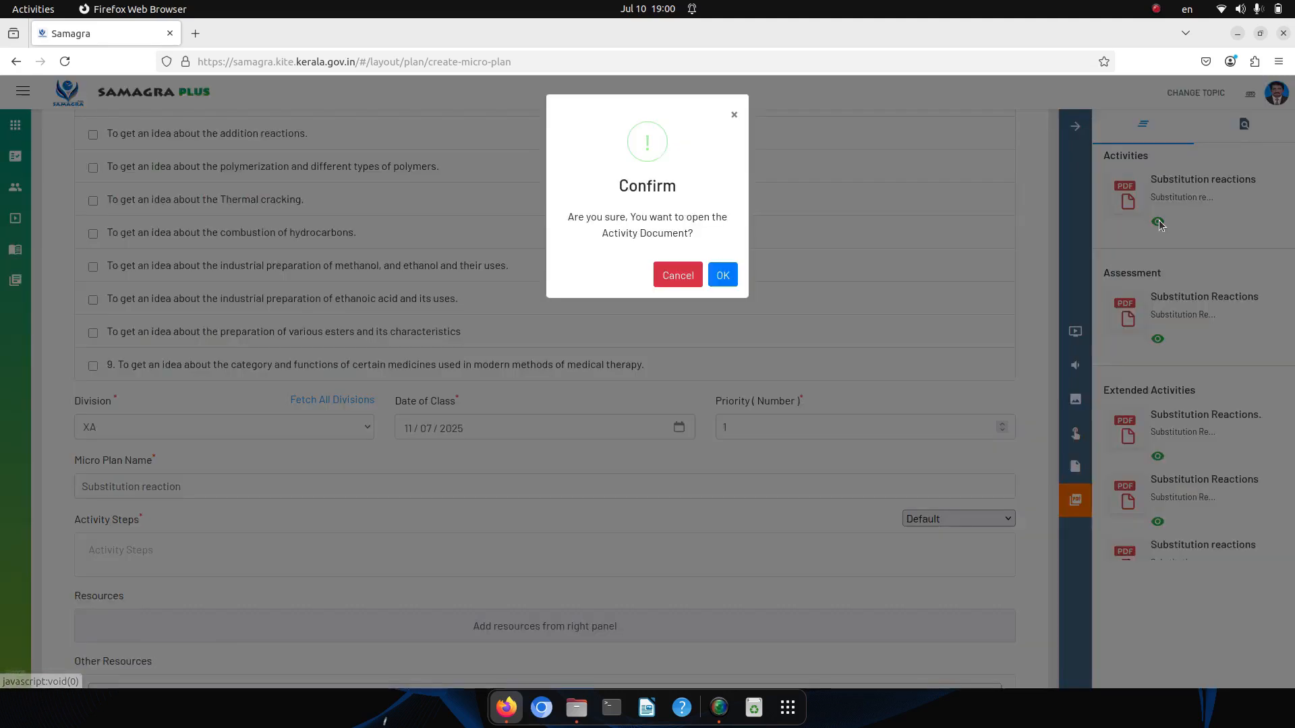
{"action": "left_click", "coordinate": [723, 275]}
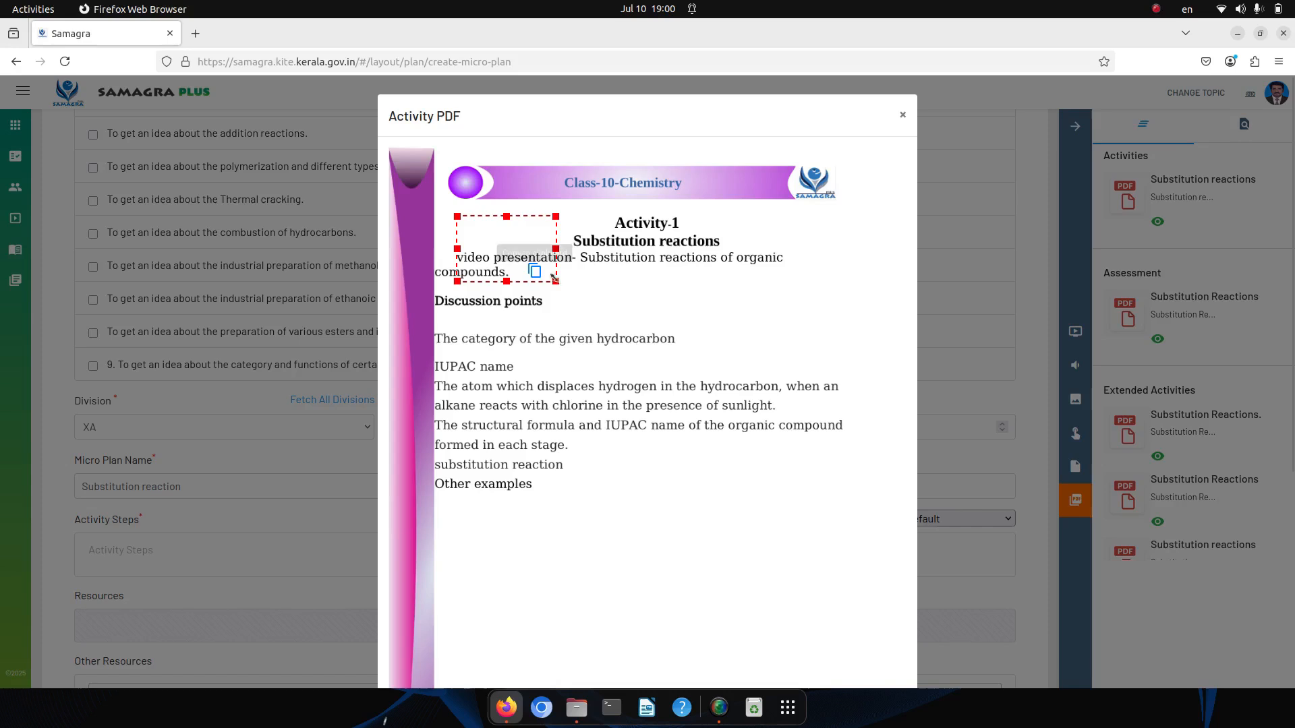
{"action": "left_click_drag", "start_coordinate": [557, 282], "coordinate": [869, 505]}
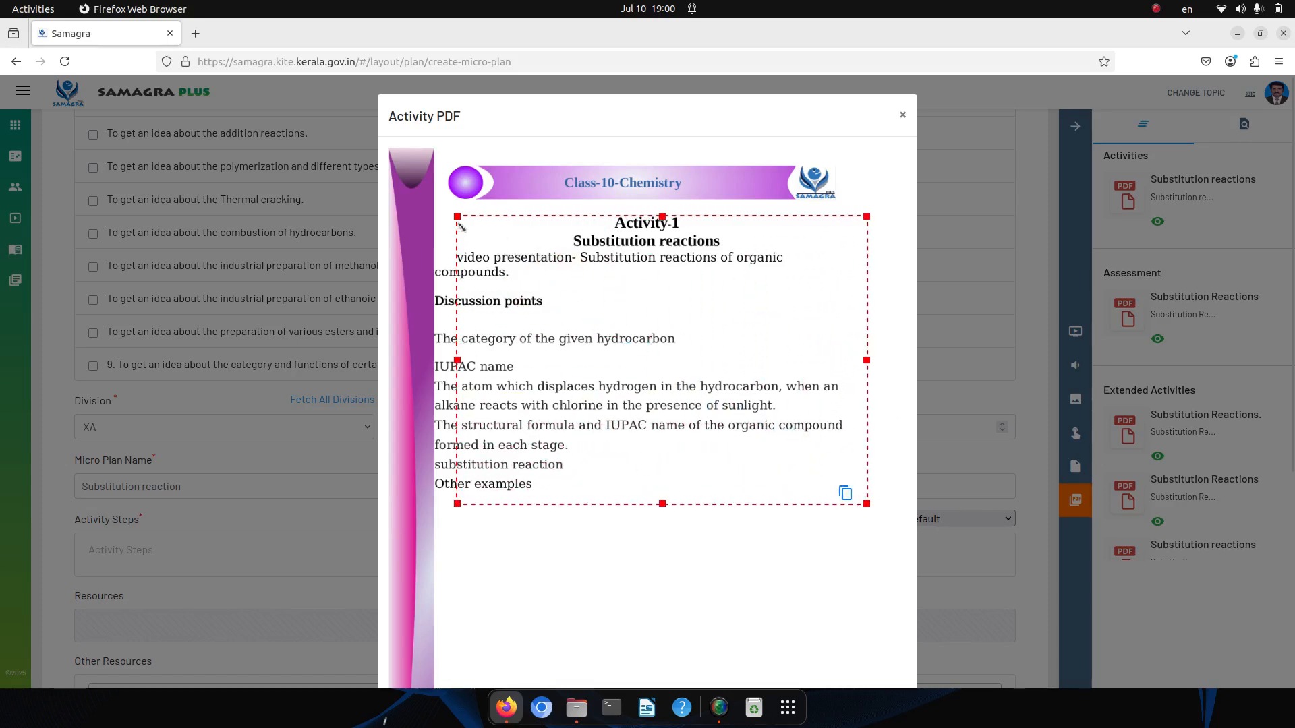
{"action": "left_click_drag", "start_coordinate": [457, 217], "coordinate": [431, 217]}
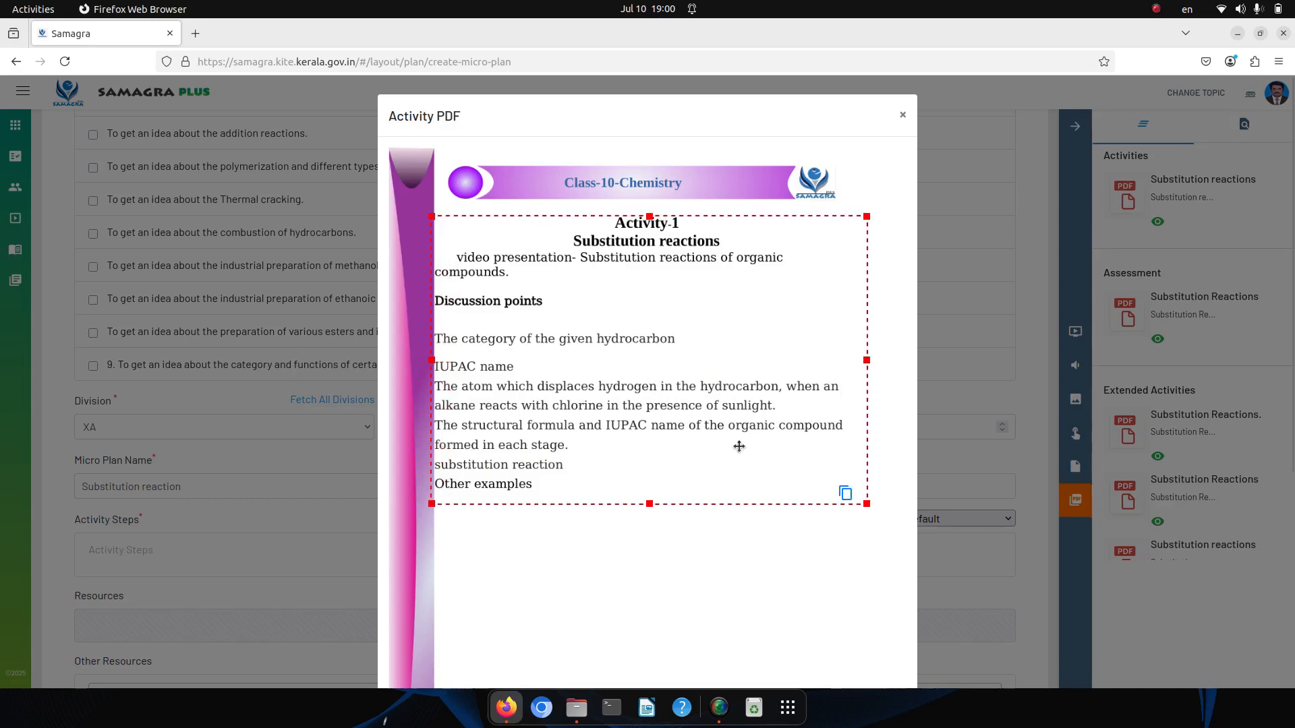
{"action": "left_click", "coordinate": [847, 497]}
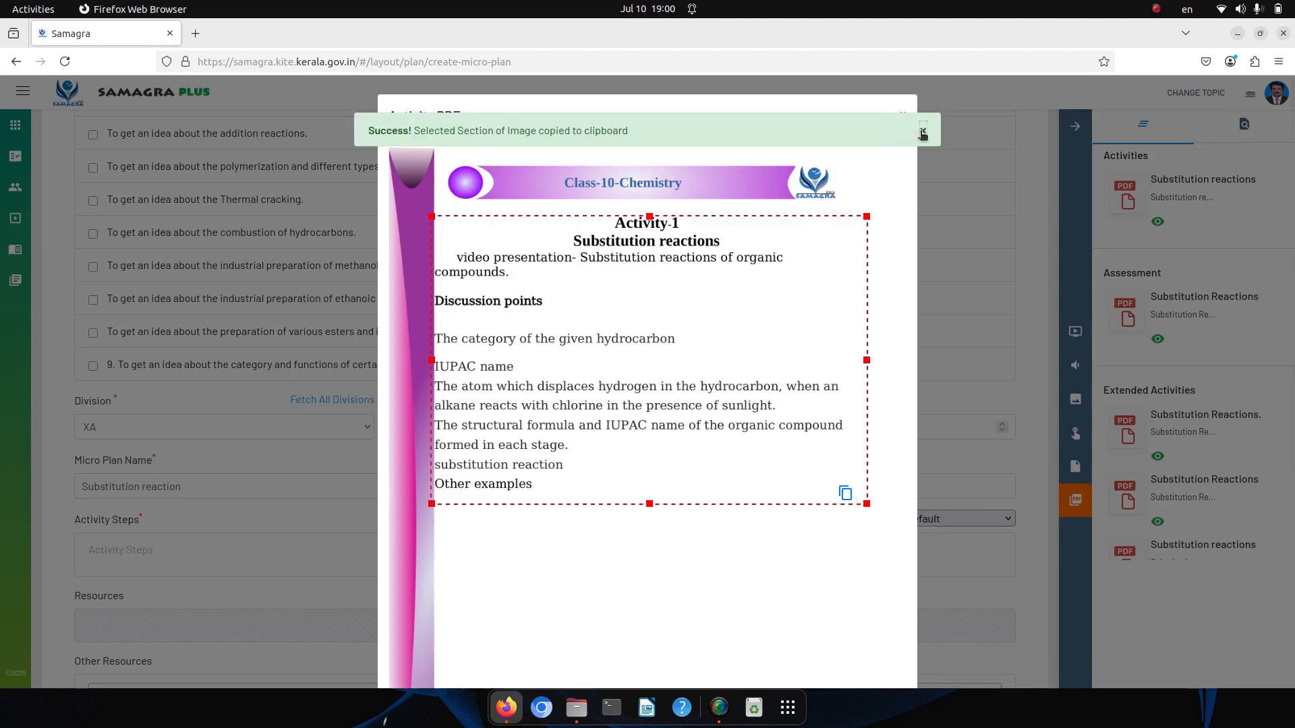
{"action": "left_click", "coordinate": [923, 132]}
{"action": "left_click", "coordinate": [903, 114]}
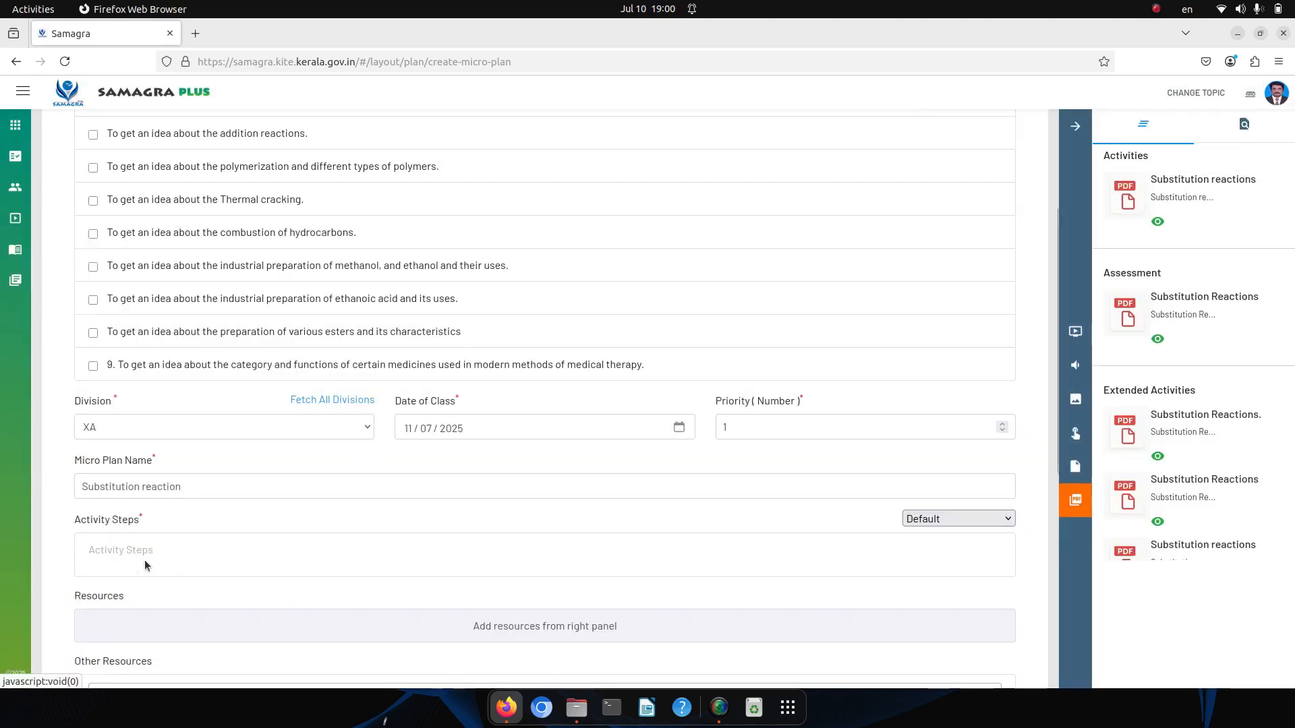
Paste the copied PDF section into the micro plan's Activity Steps.
{"action": "left_click", "coordinate": [116, 550]}
{"action": "right_click", "coordinate": [116, 551]}
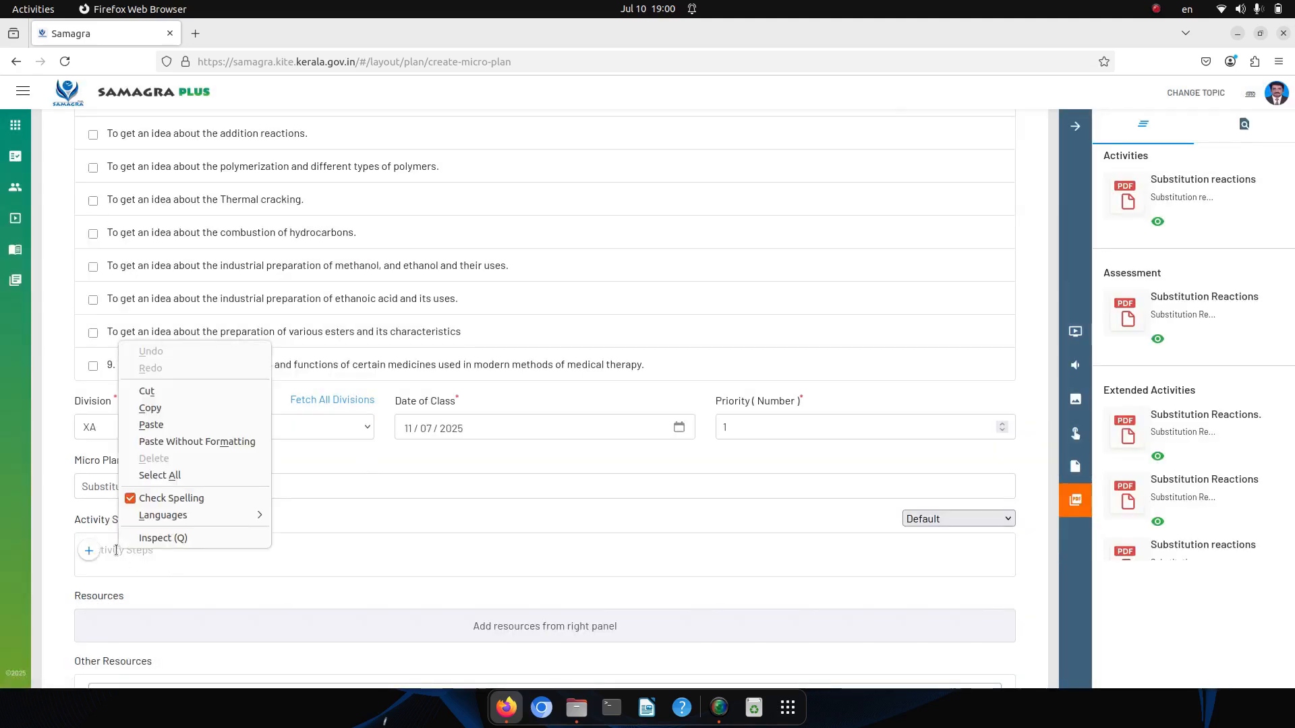
{"action": "left_click", "coordinate": [159, 426]}
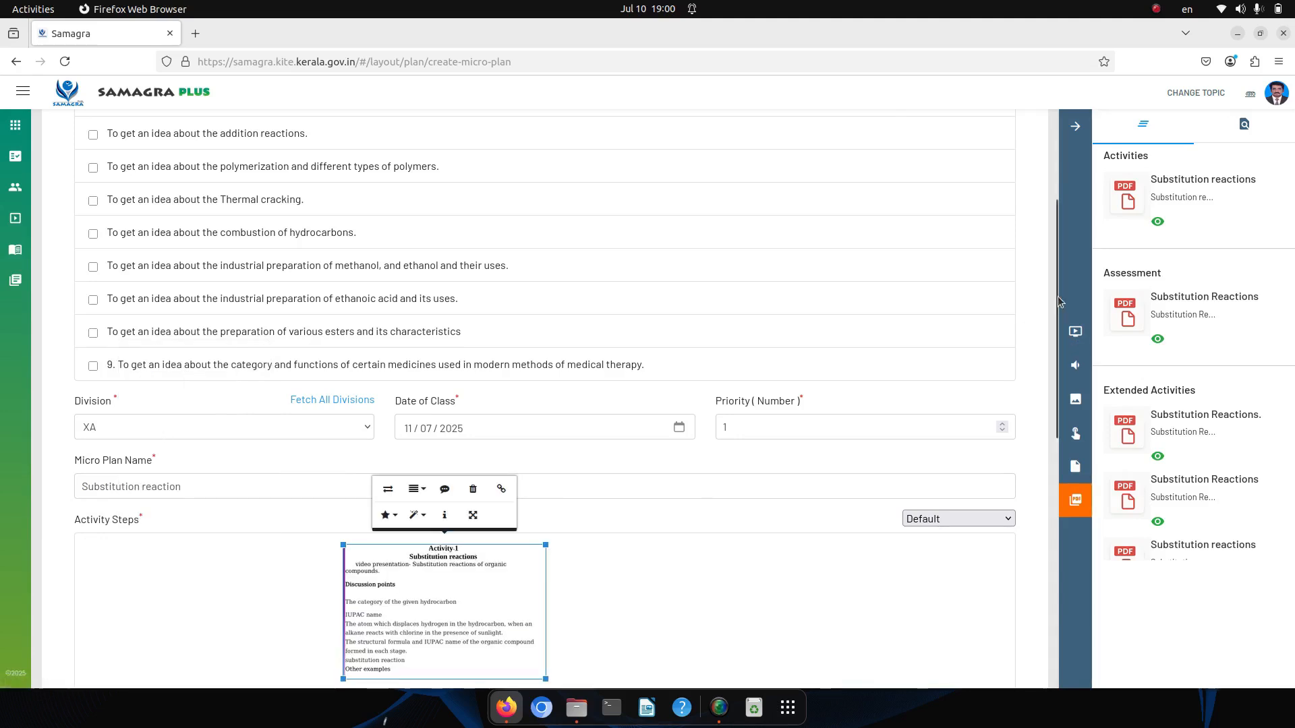
Set the width of the pasted image in Activity Steps to 600.
{"action": "scroll", "coordinate": [1058, 297], "scroll_direction": "down", "scroll_amount": 3}
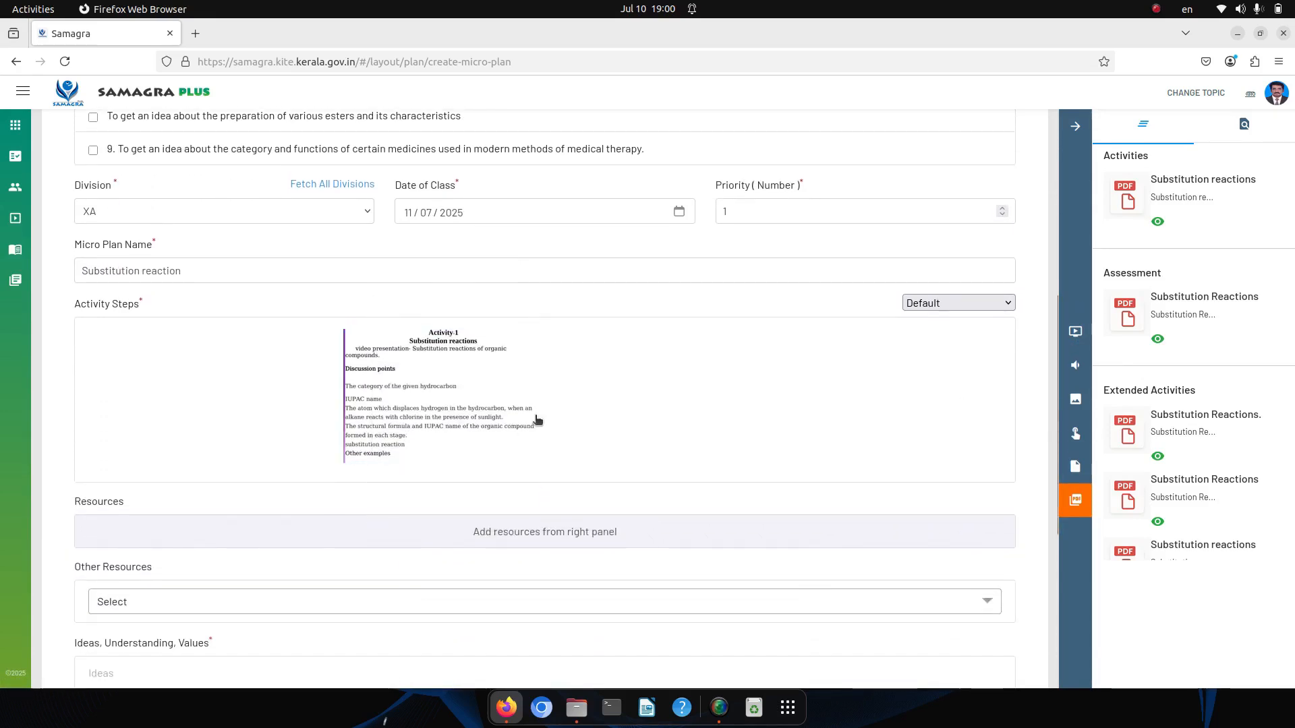
{"action": "left_click", "coordinate": [494, 418]}
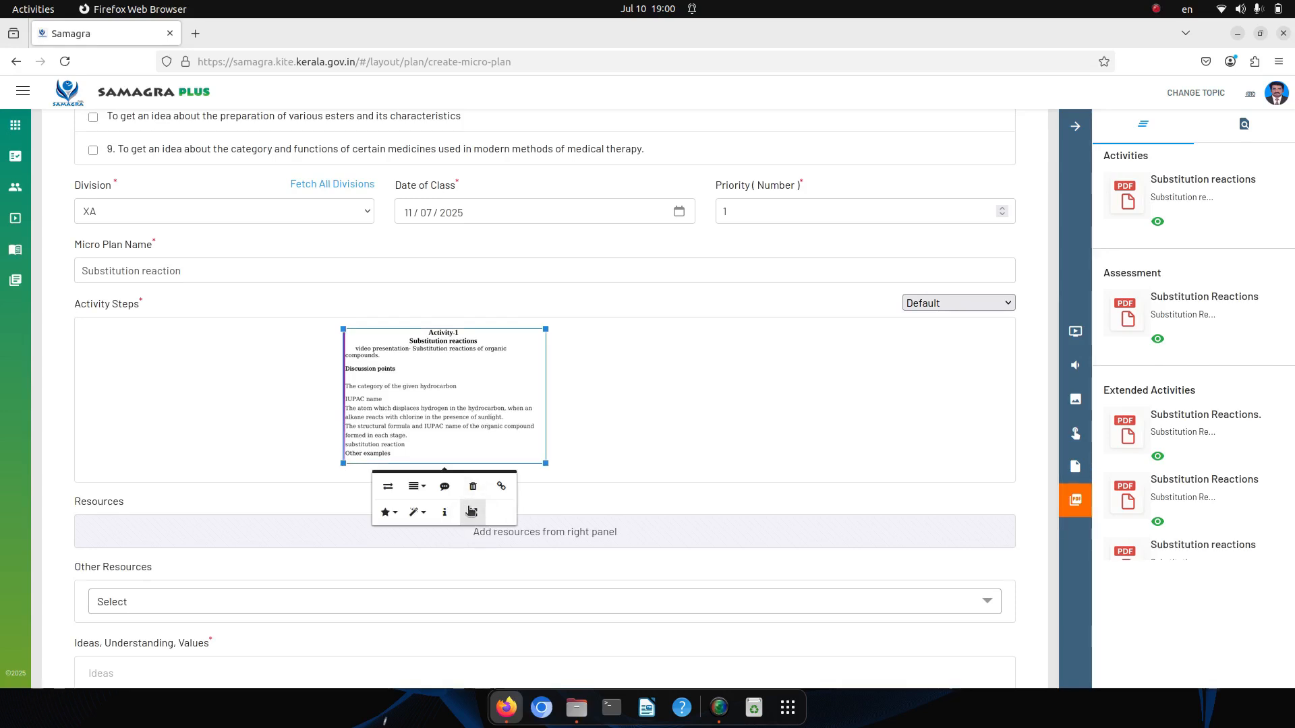
{"action": "left_click", "coordinate": [471, 510]}
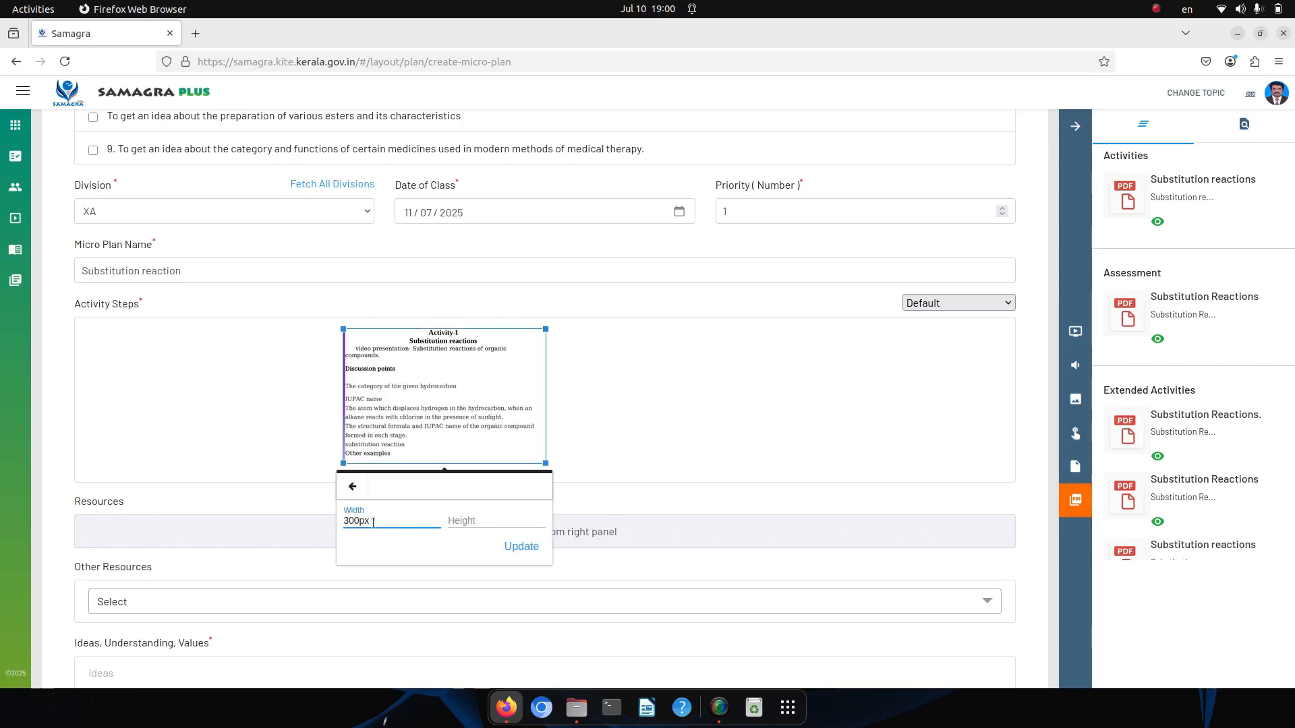
{"action": "key", "text": "BackSpace"}
{"action": "key", "text": "BackSpace"}
{"action": "key", "text": "BackSpace"}
{"action": "key", "text": "BackSpace"}
{"action": "key", "text": "BackSpace"}
{"action": "type", "text": "600"}
{"action": "key", "text": "Return"}
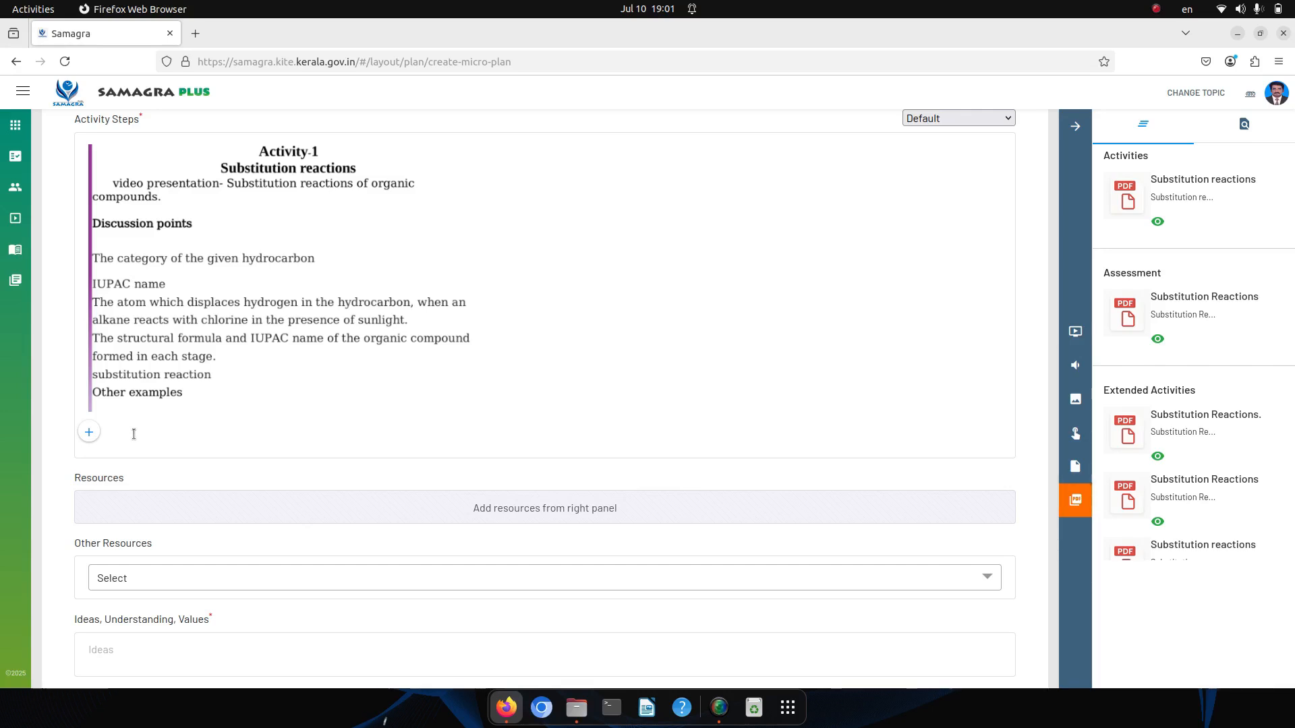
{"action": "left_click", "coordinate": [95, 436]}
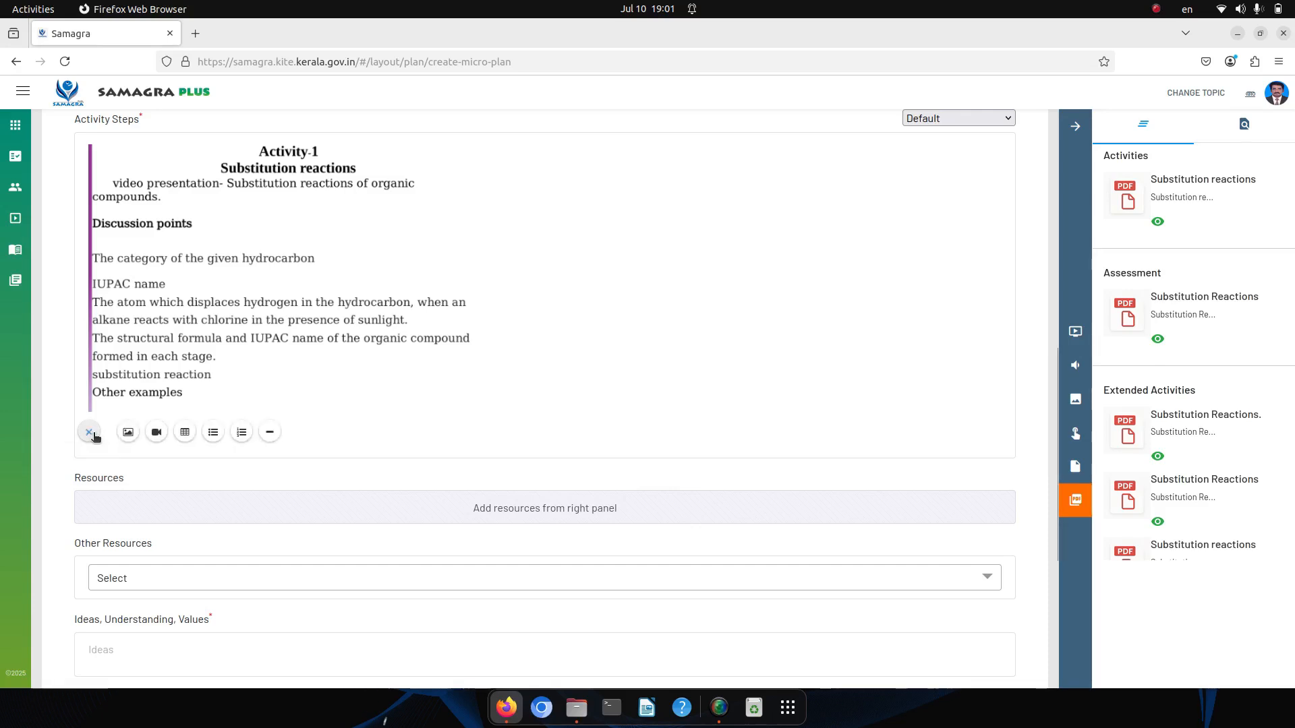
{"action": "left_click", "coordinate": [125, 437]}
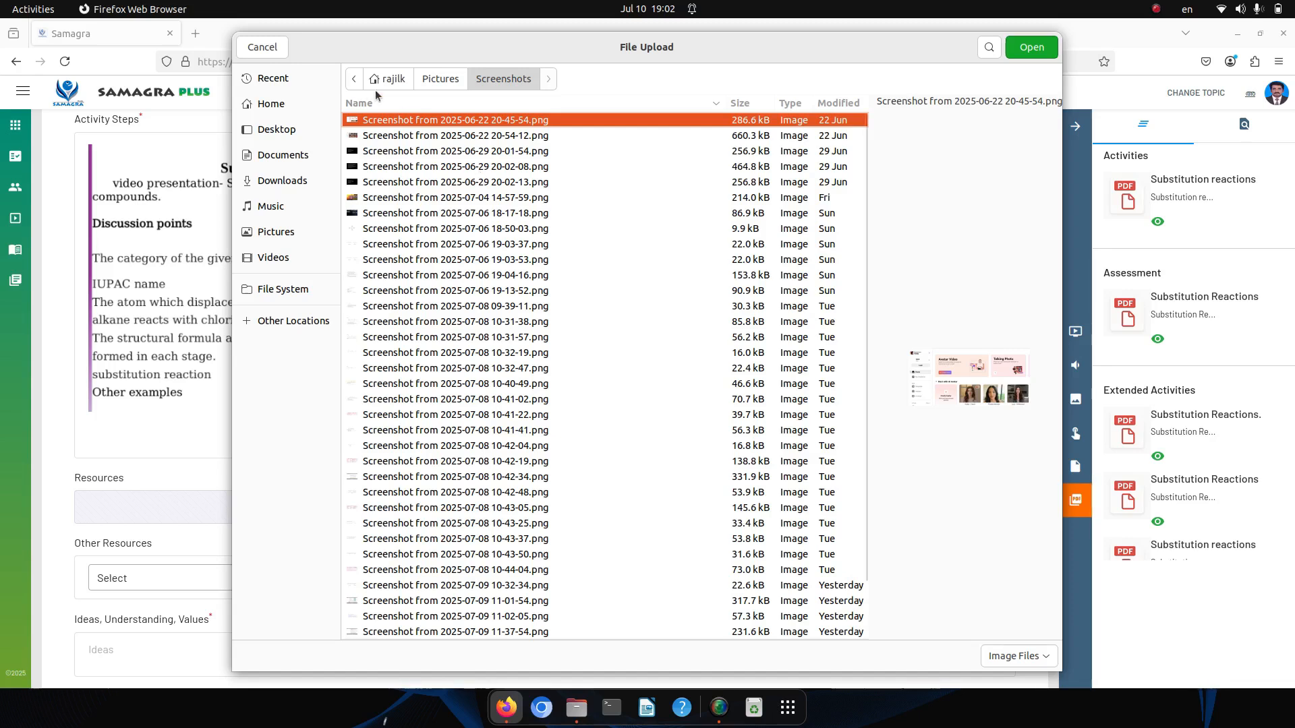
{"action": "left_click", "coordinate": [262, 46]}
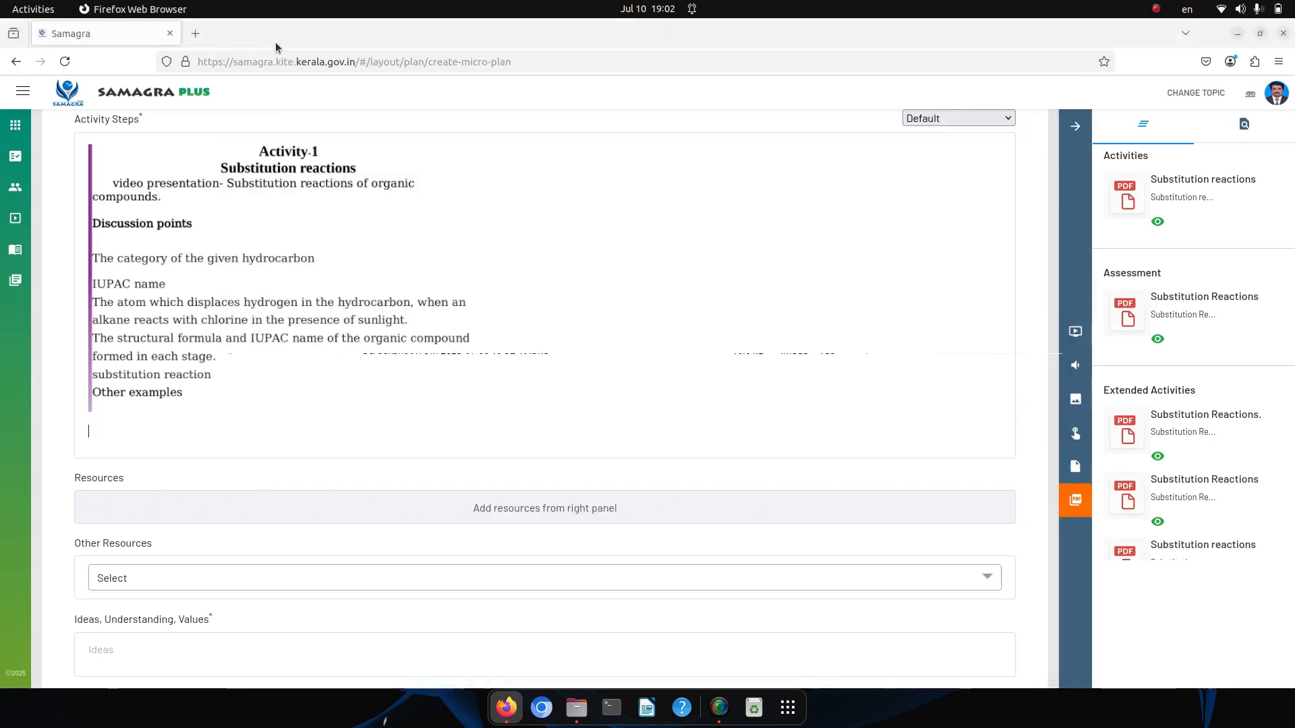
{"action": "left_click", "coordinate": [94, 437]}
{"action": "left_click", "coordinate": [94, 437]}
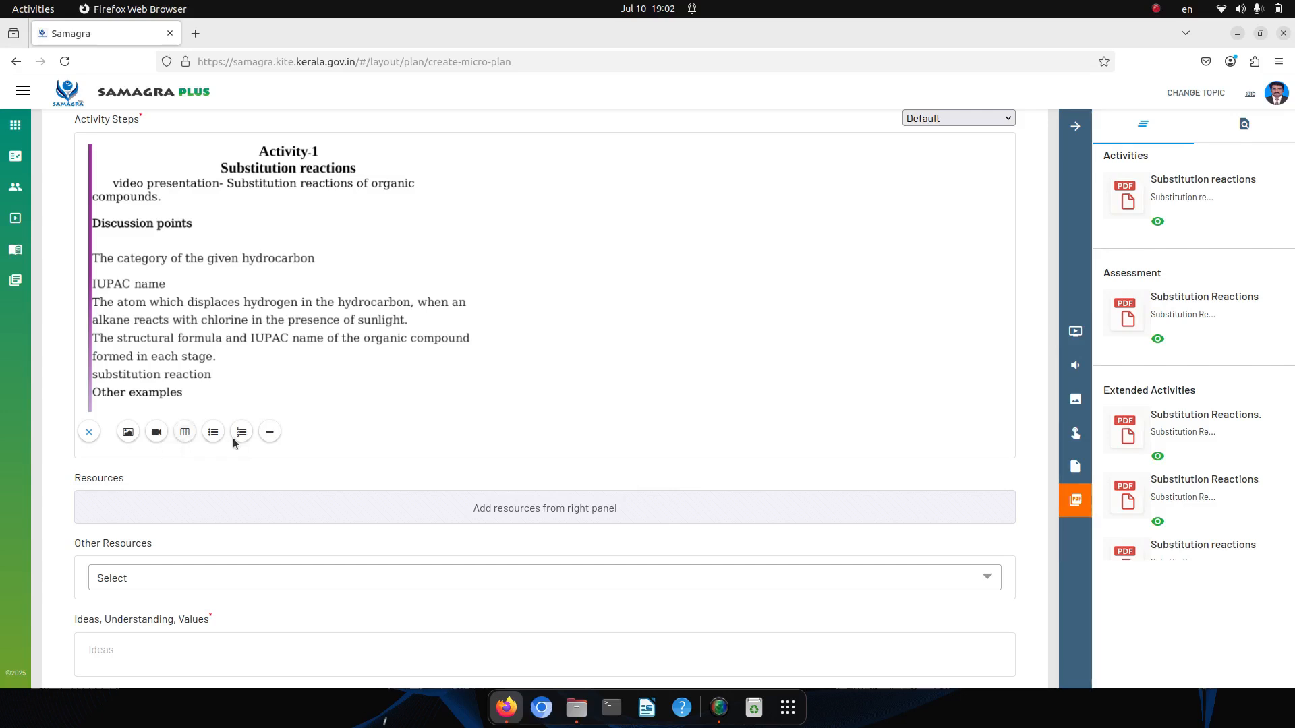
Select Charts as the only entry under the micro plan's Other Resources.
{"action": "left_click", "coordinate": [177, 578]}
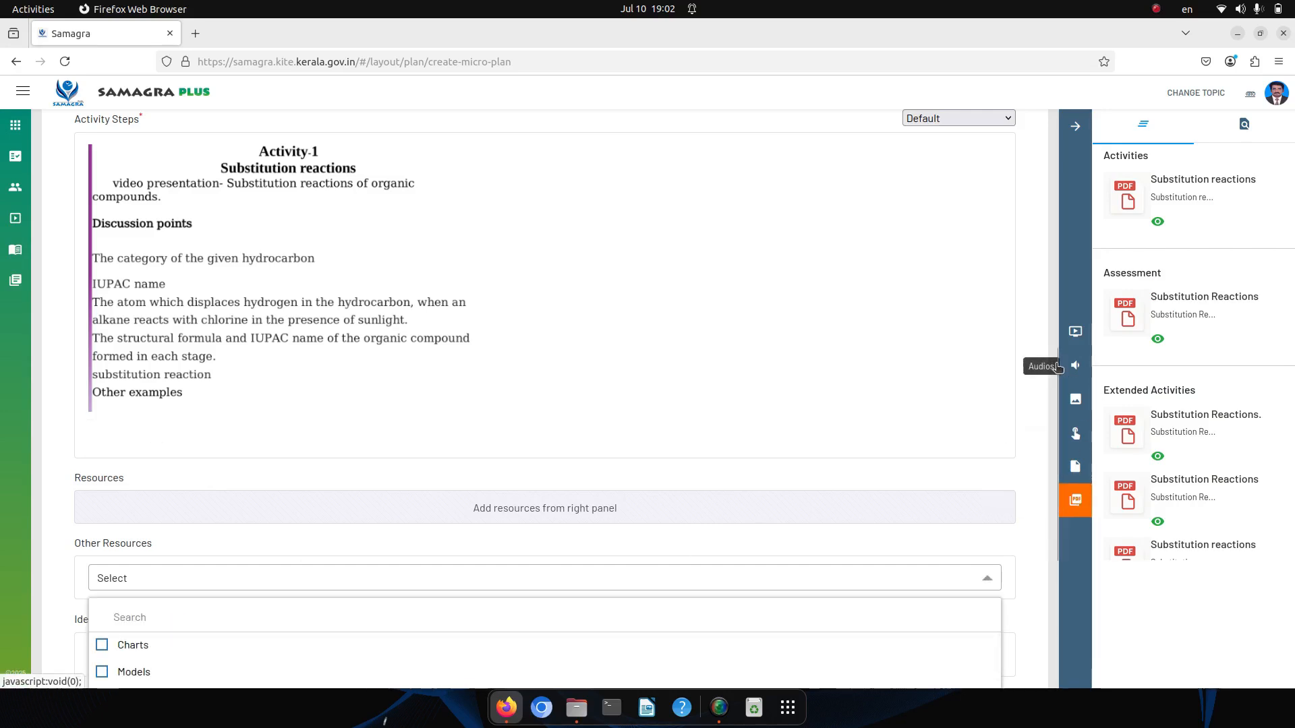
{"action": "scroll", "coordinate": [1058, 368], "scroll_direction": "down", "scroll_amount": 1}
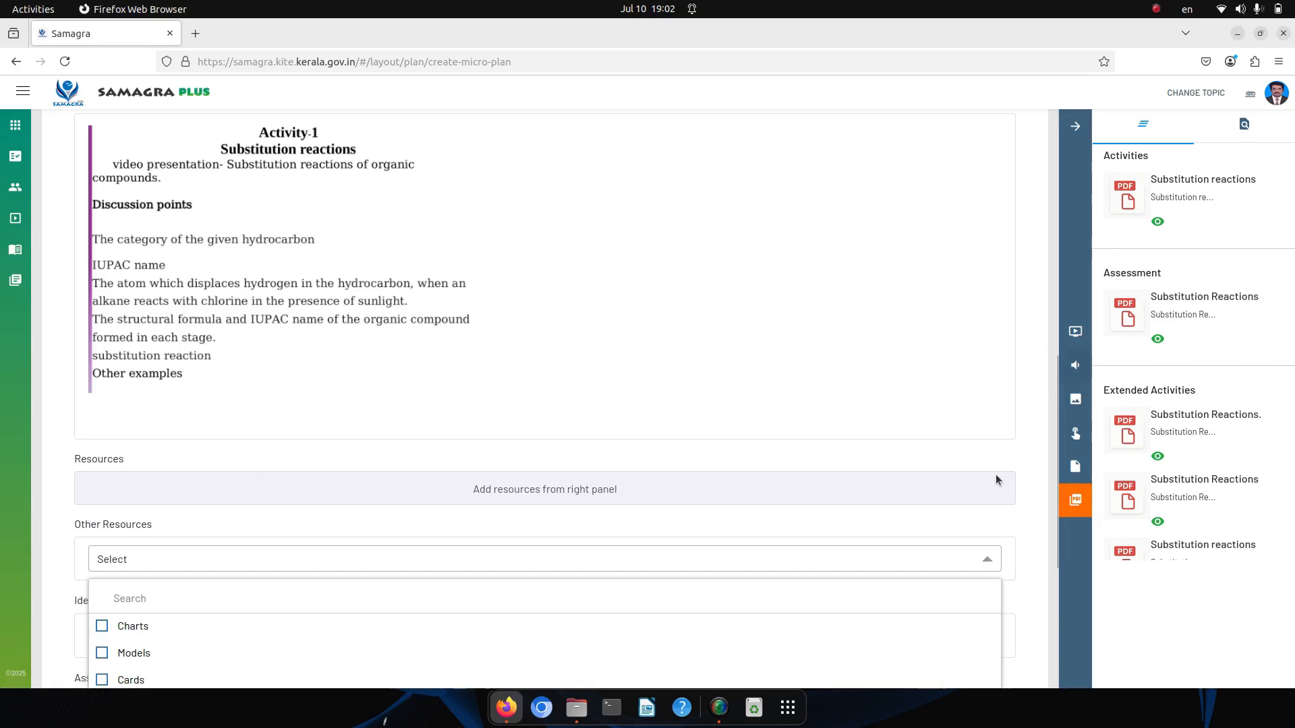
{"action": "scroll", "coordinate": [338, 467], "scroll_direction": "down", "scroll_amount": 4}
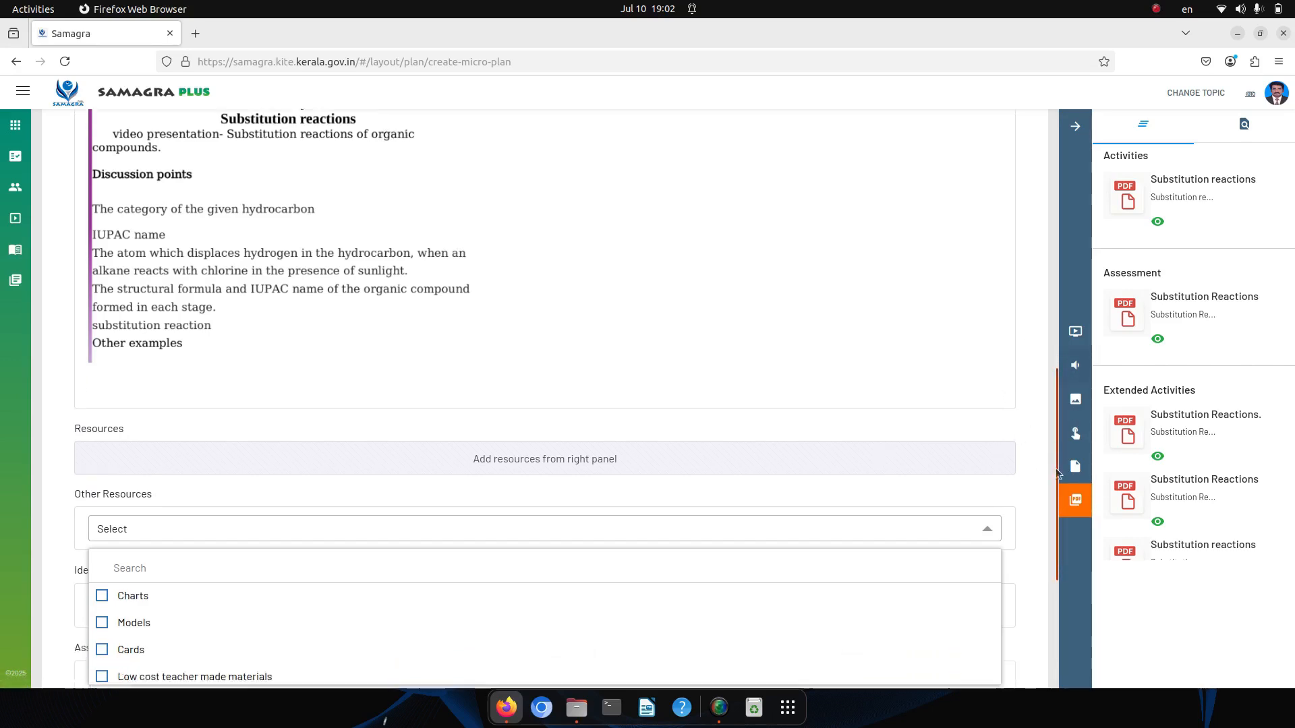
{"action": "left_click", "coordinate": [144, 478]}
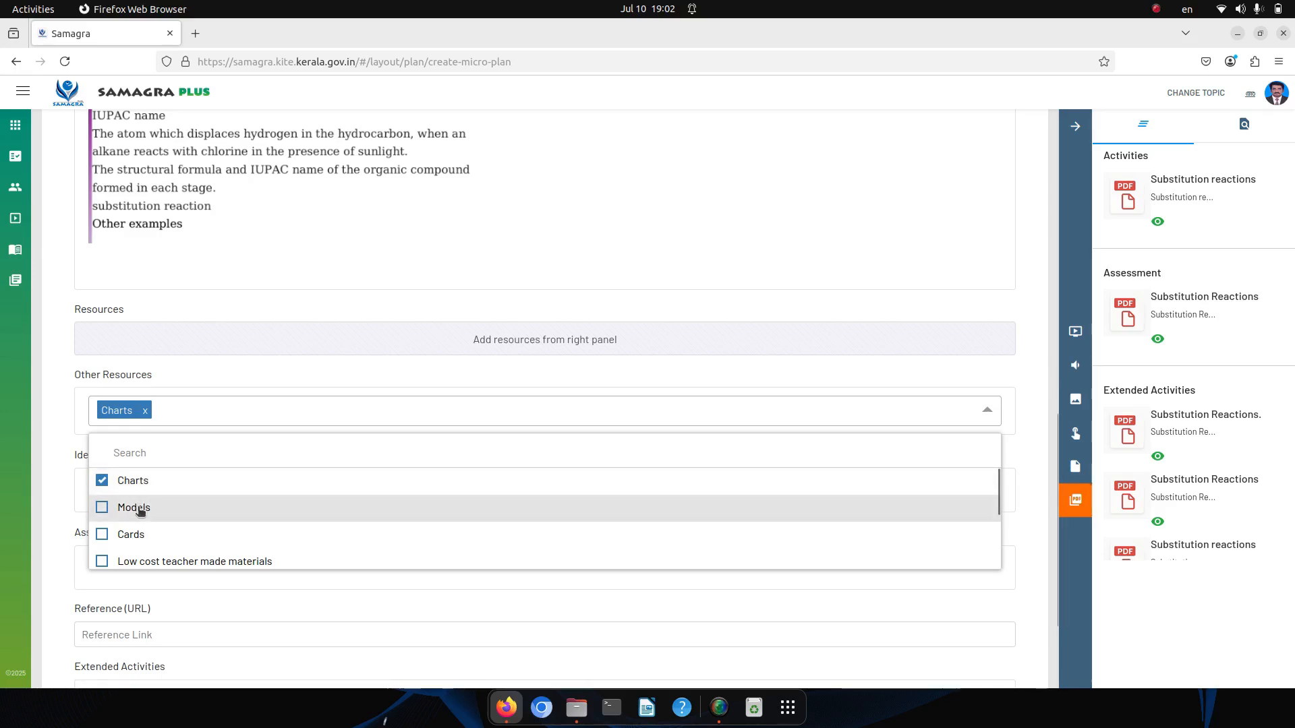
{"action": "left_click", "coordinate": [139, 509]}
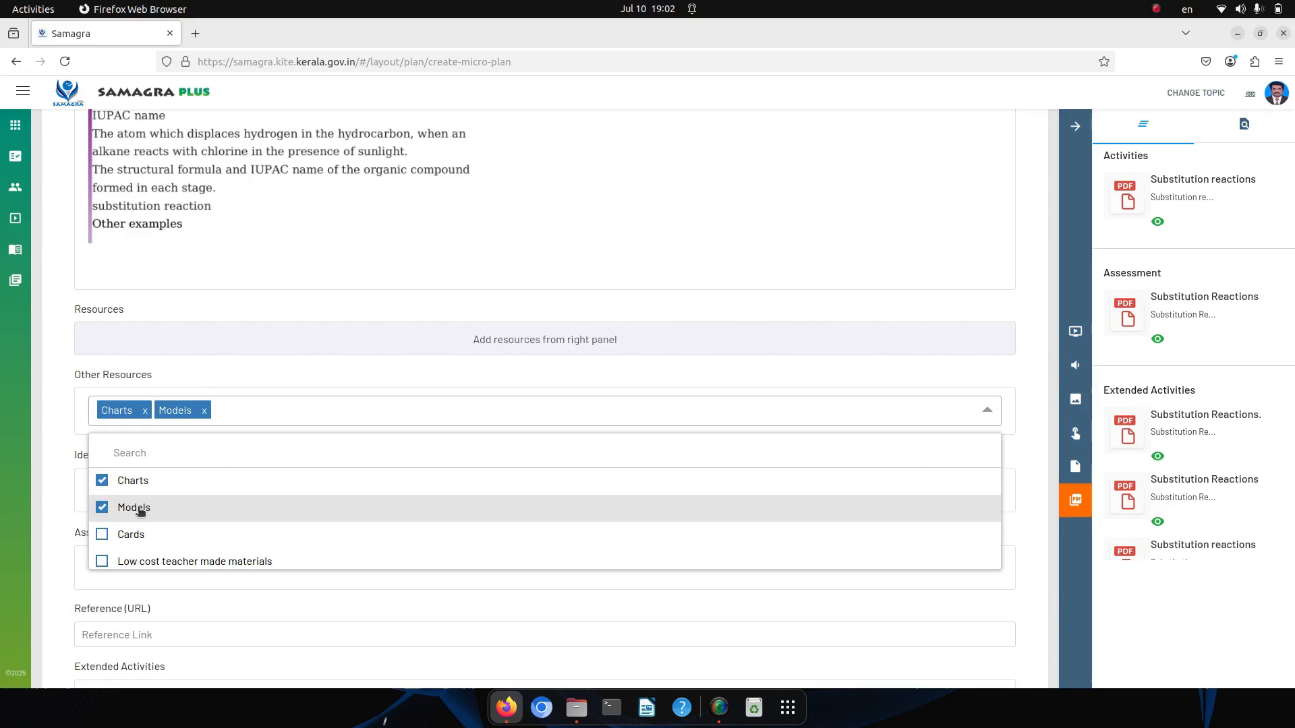
{"action": "left_click", "coordinate": [139, 509]}
{"action": "left_click", "coordinate": [240, 378]}
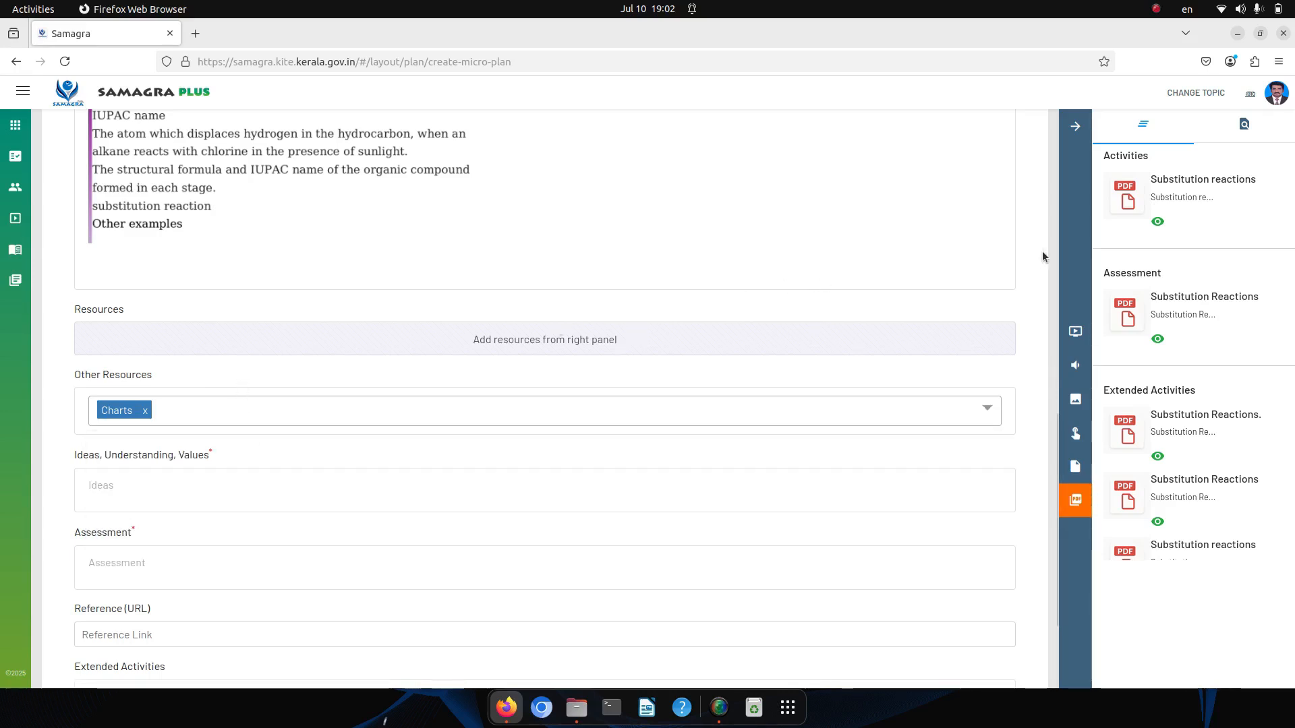
Preview the first Substitution Reactions video, close it, and add both listed videos to the micro plan's Resources.
{"action": "left_click", "coordinate": [1075, 333]}
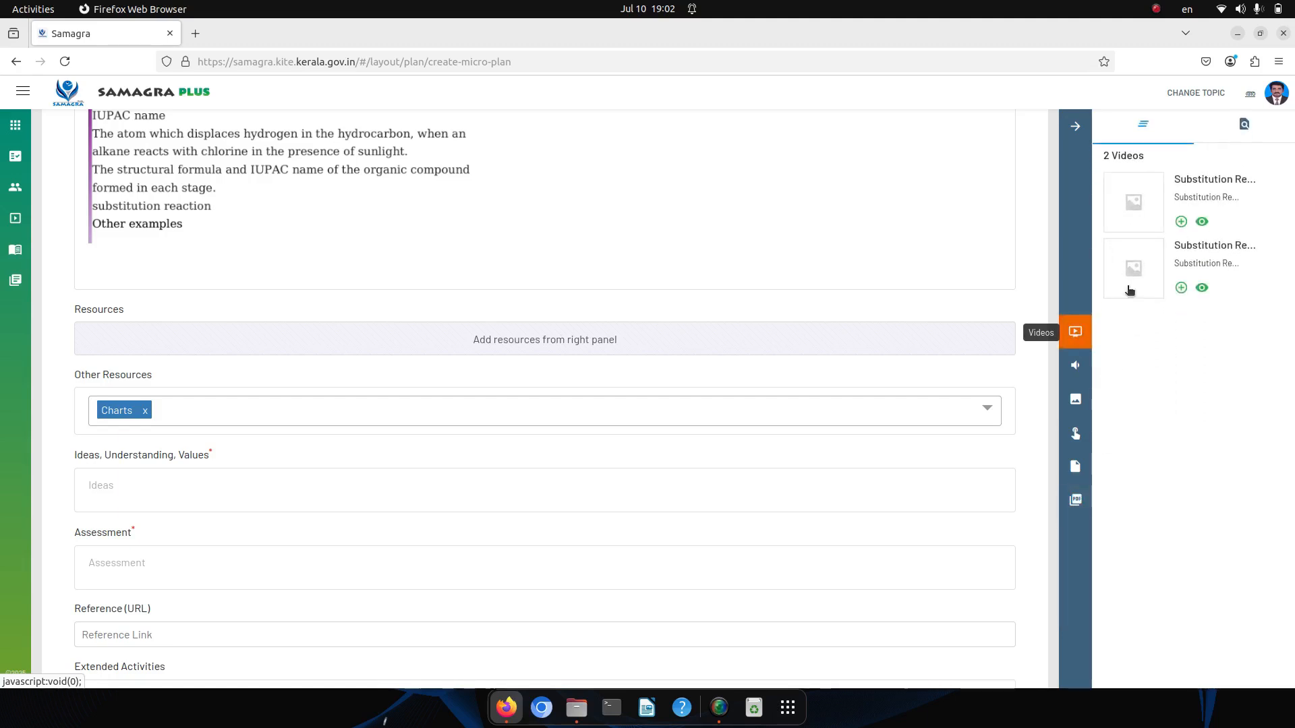
{"action": "left_click", "coordinate": [1202, 224]}
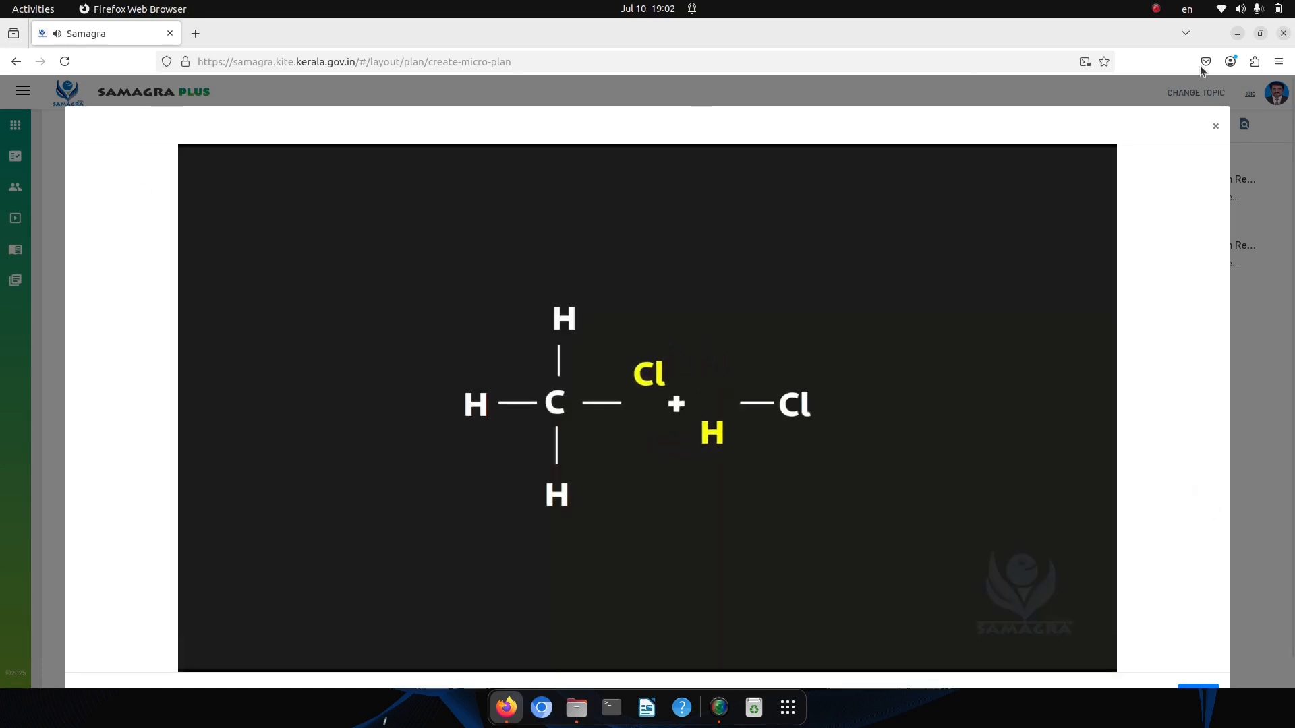
{"action": "left_click", "coordinate": [1216, 126]}
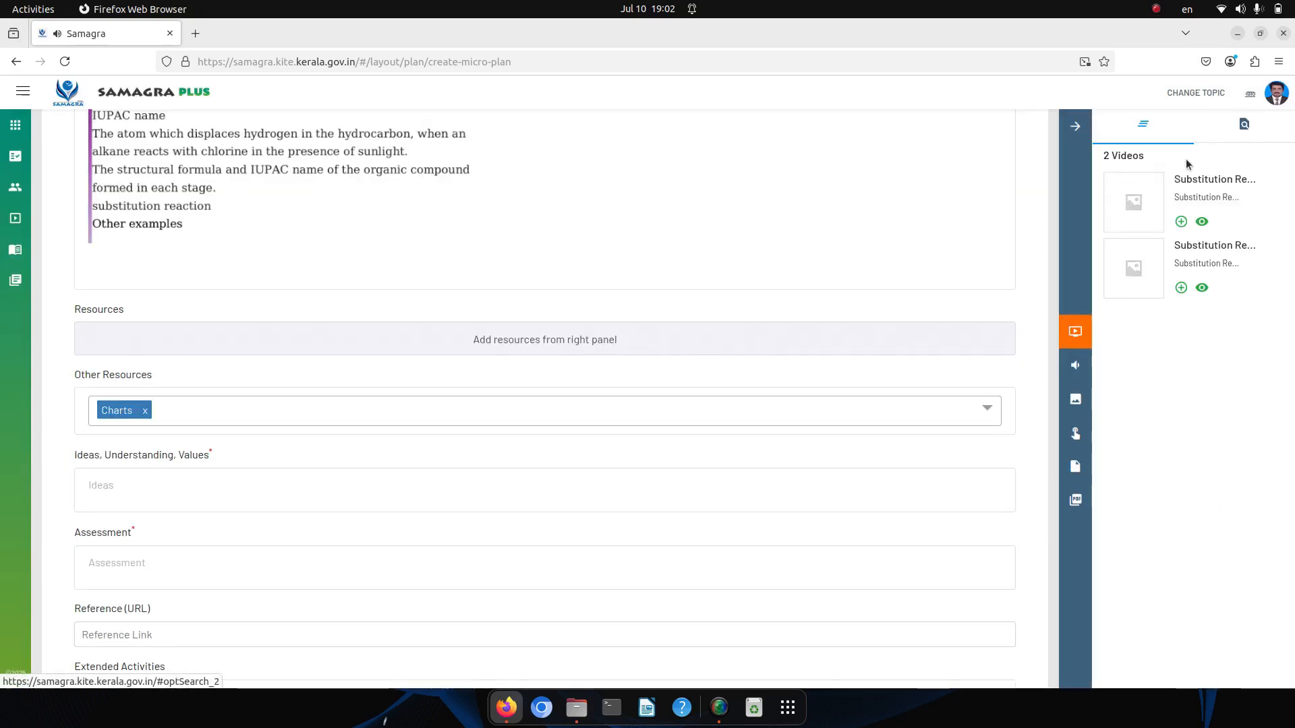
{"action": "left_click", "coordinate": [1181, 221]}
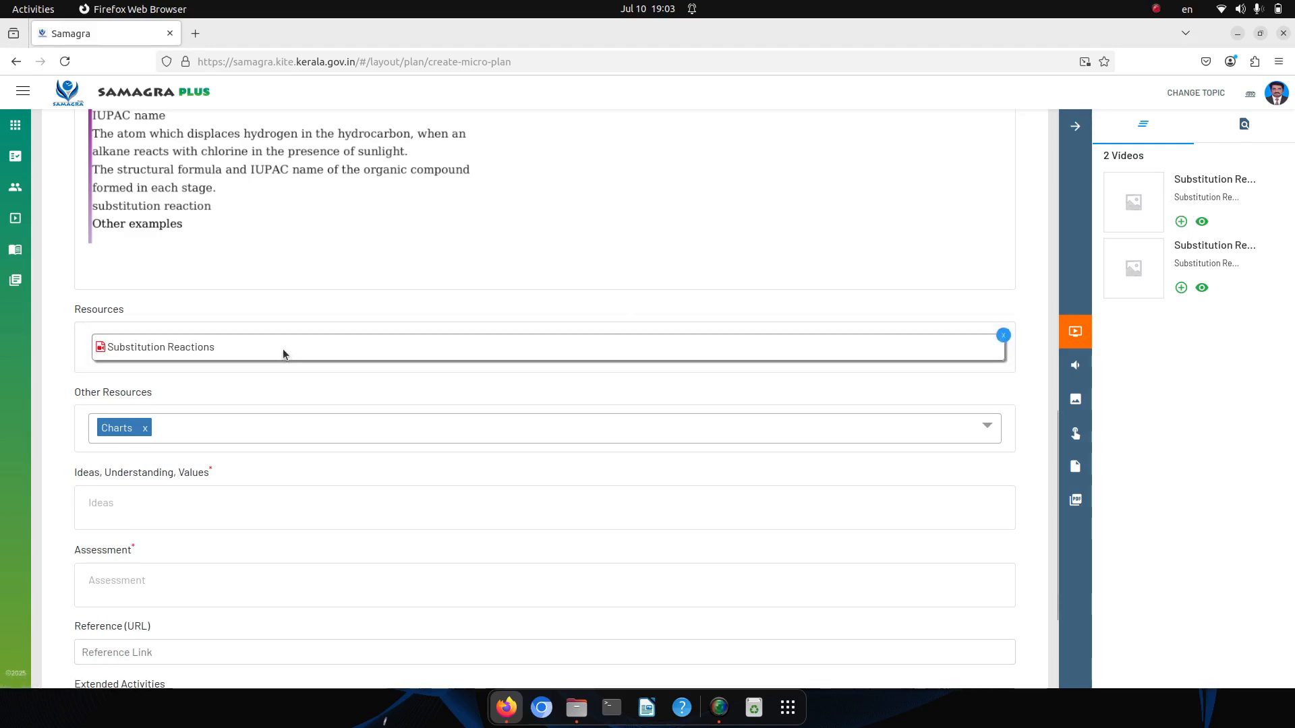
{"action": "left_click", "coordinate": [1181, 288]}
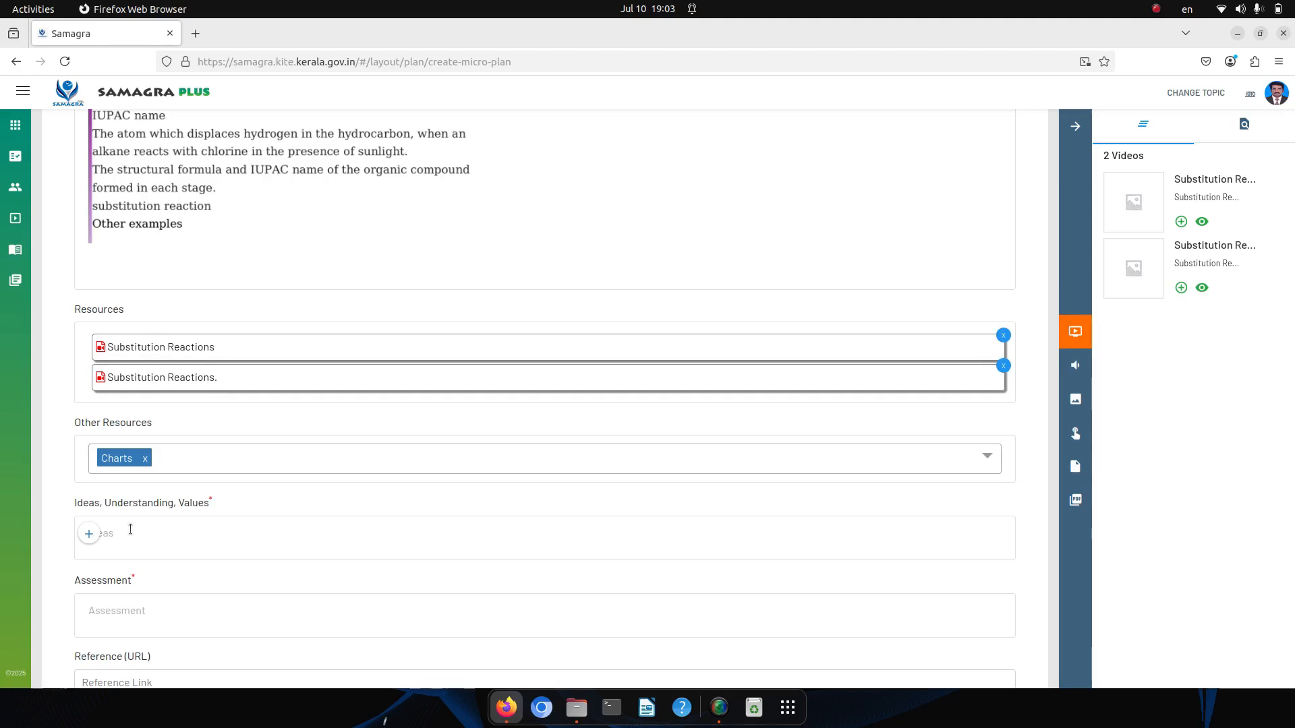
Enter "Problem solving skill," under Ideas, Understanding, Values.
{"action": "type", "text": "Problem solving skill,"}
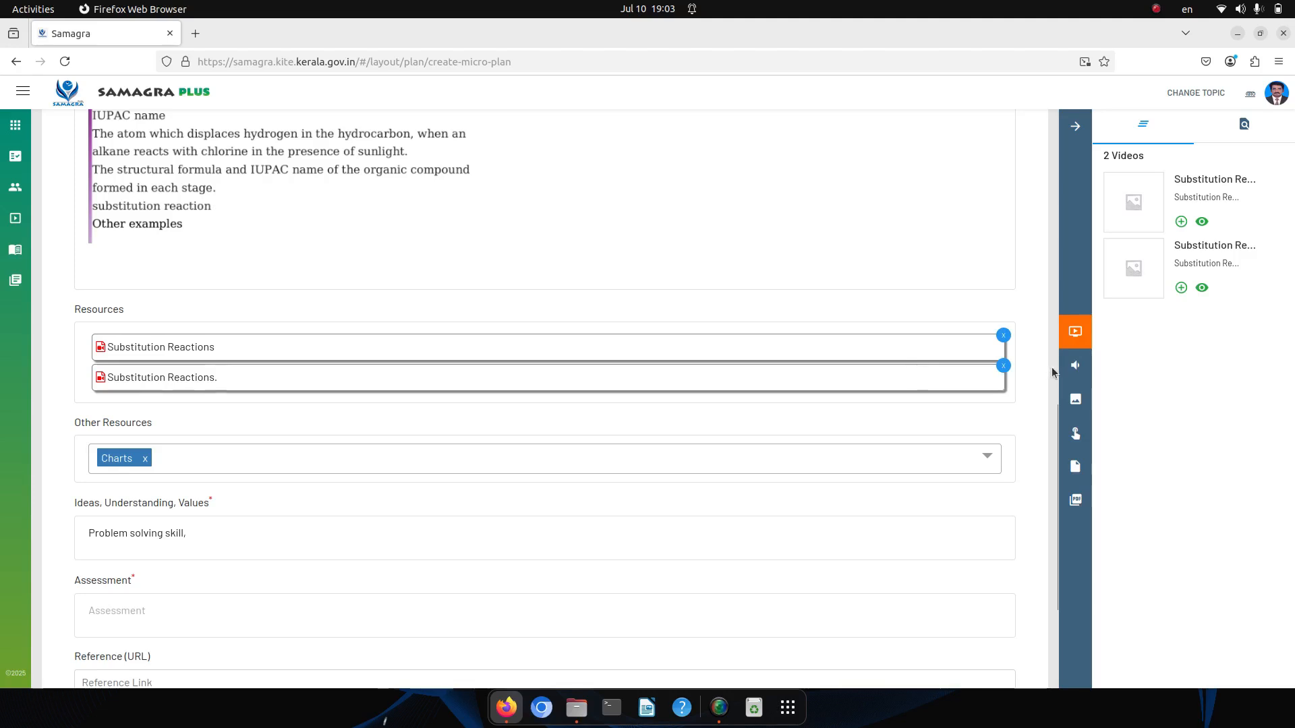
Open the Substitution Reactions assessment PDF, copy a selection from the Activity – 1 heading through question 5, and close it.
{"action": "left_click_drag", "start_coordinate": [1055, 425], "coordinate": [1056, 454]}
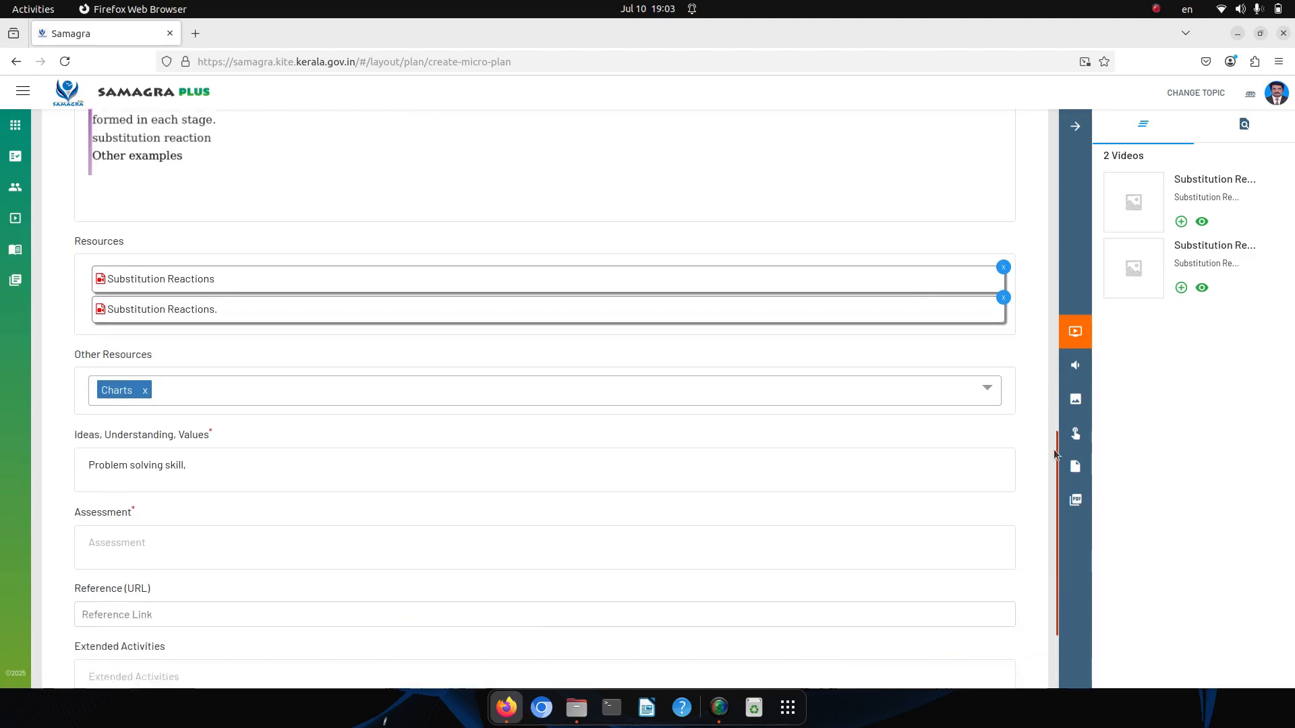
{"action": "scroll", "coordinate": [321, 469], "scroll_direction": "down", "scroll_amount": 2}
{"action": "left_click", "coordinate": [119, 470]}
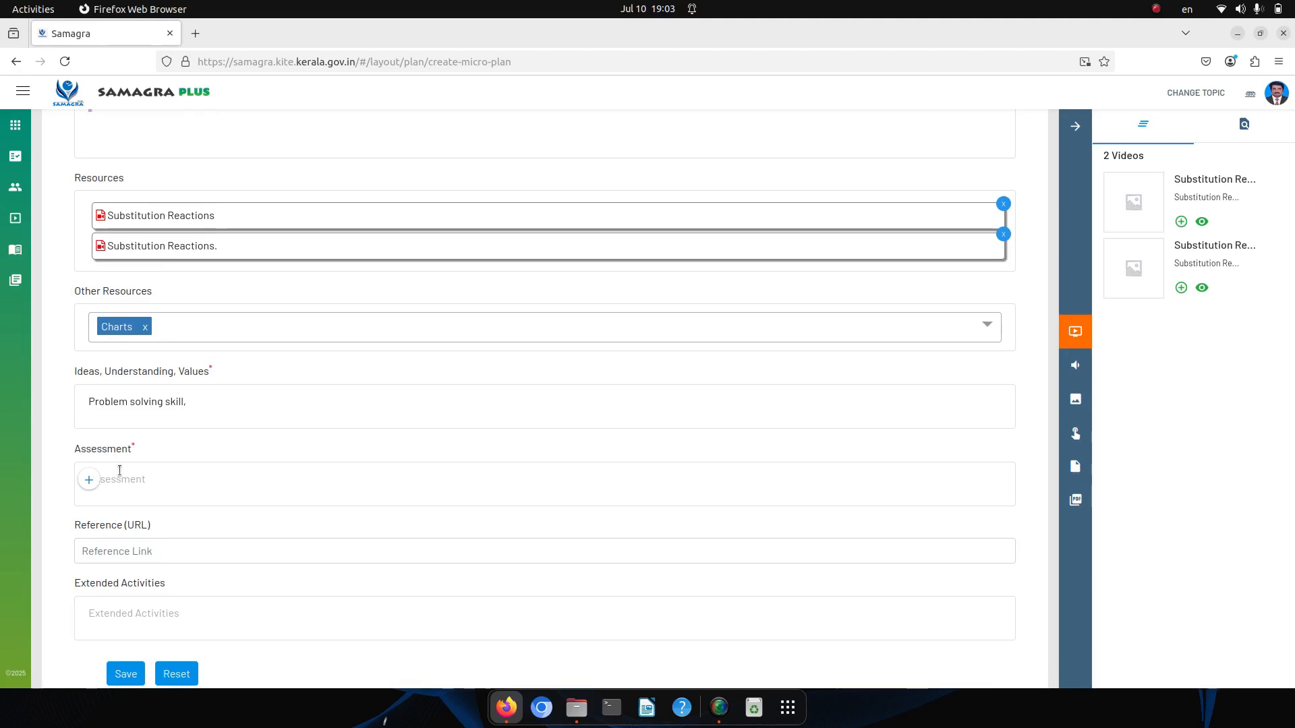
{"action": "left_click", "coordinate": [1076, 501]}
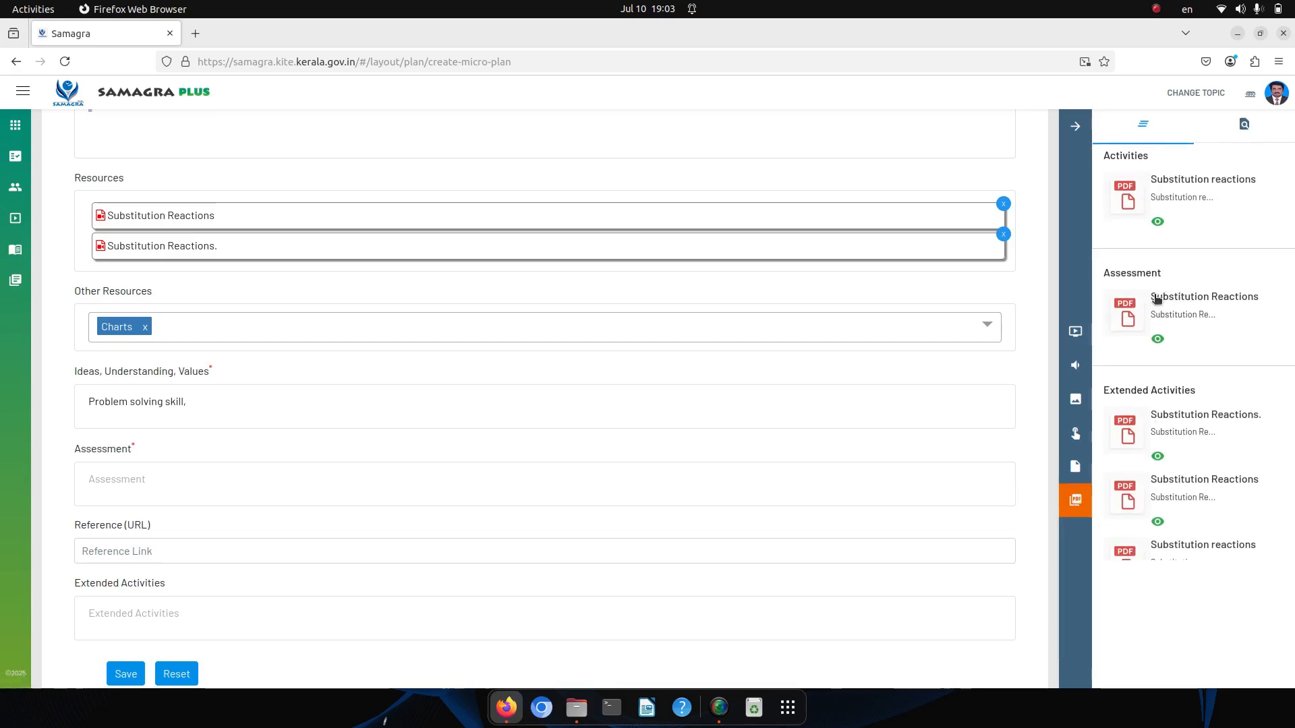
{"action": "left_click", "coordinate": [1157, 341]}
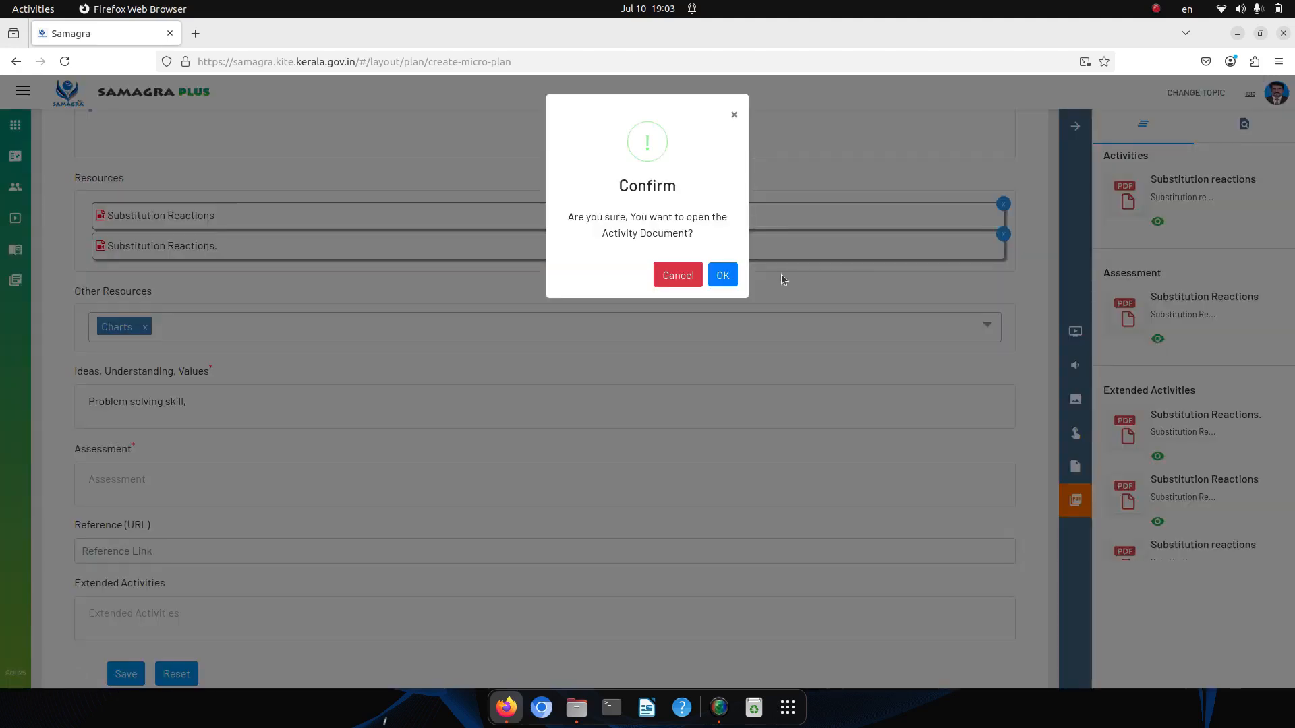
{"action": "left_click", "coordinate": [723, 275]}
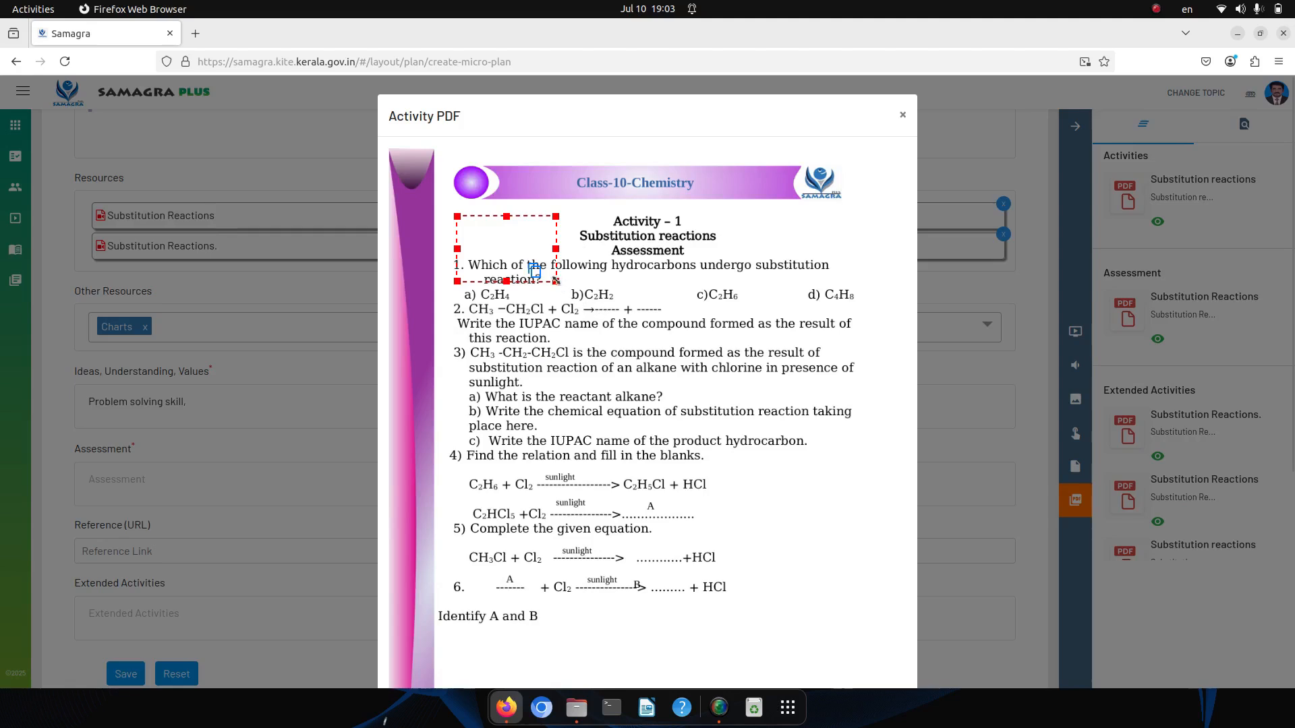
{"action": "left_click_drag", "start_coordinate": [559, 283], "coordinate": [808, 568]}
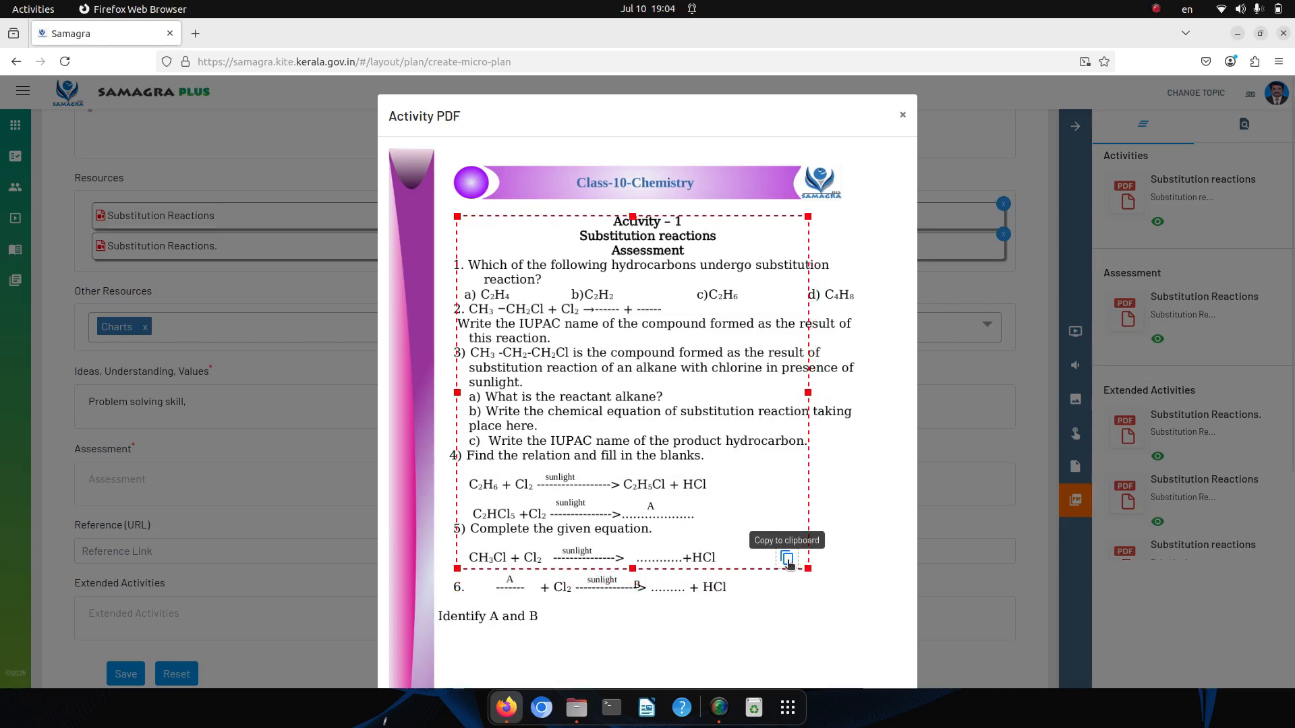
{"action": "left_click", "coordinate": [787, 559]}
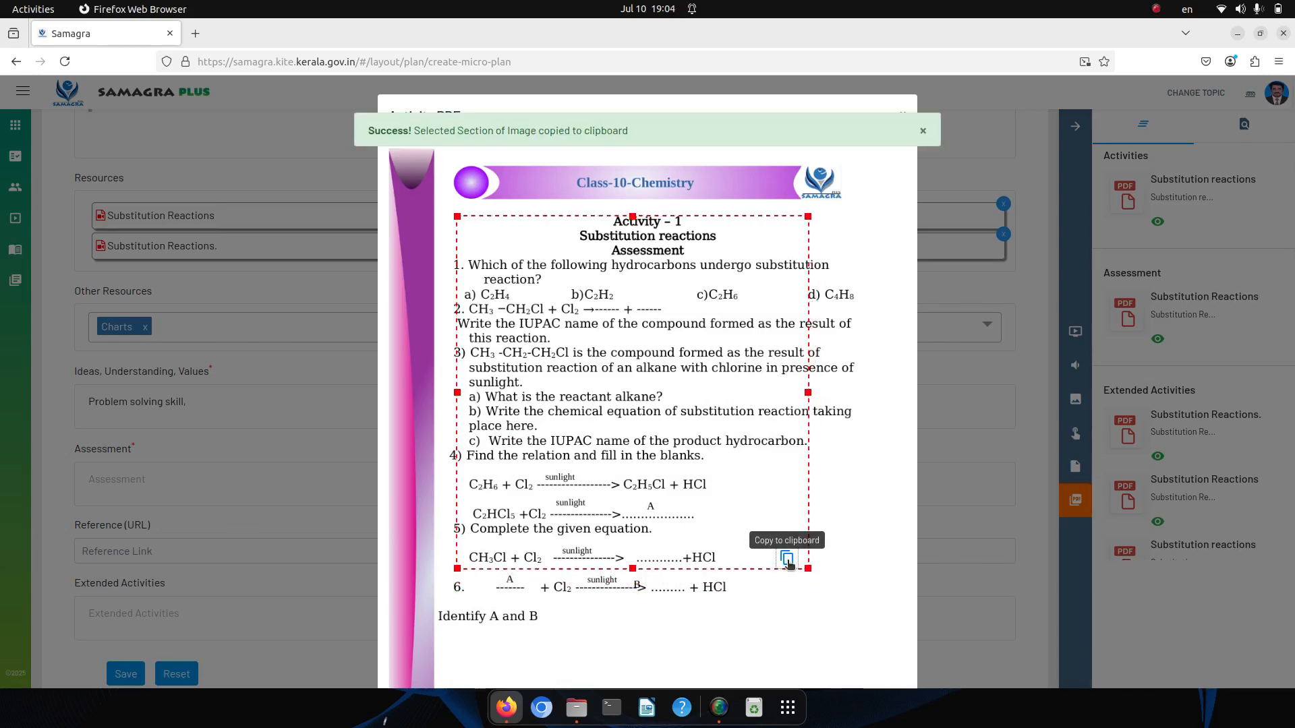
{"action": "left_click", "coordinate": [924, 130]}
{"action": "left_click", "coordinate": [903, 116]}
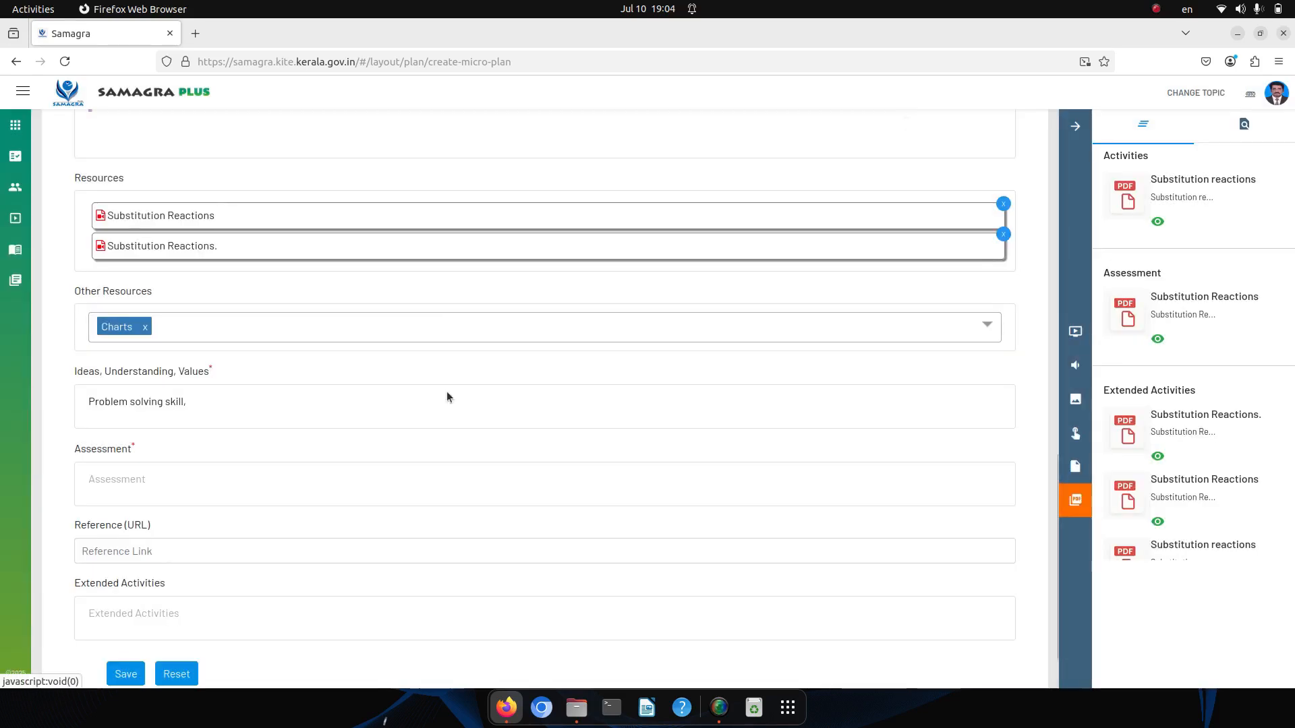
Paste the copied assessment questions into the micro plan's Assessment field.
{"action": "left_click", "coordinate": [147, 472]}
{"action": "right_click", "coordinate": [126, 475]}
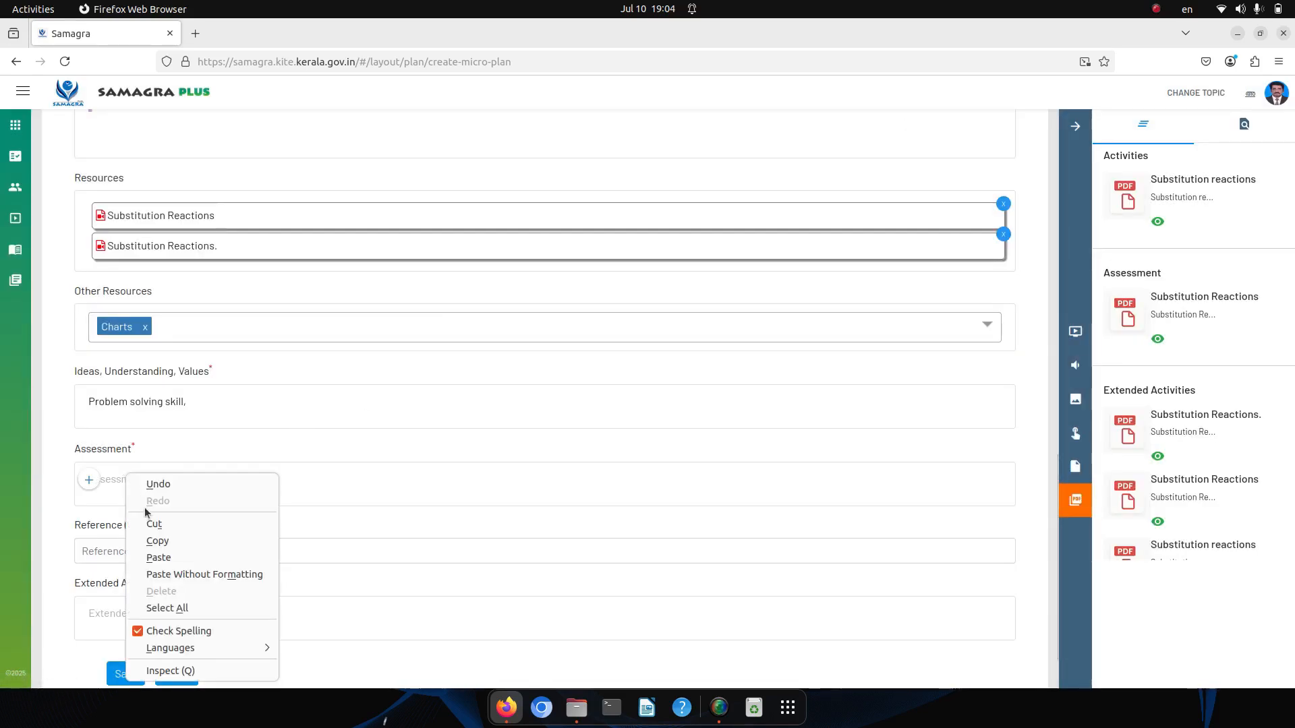
{"action": "left_click", "coordinate": [159, 557]}
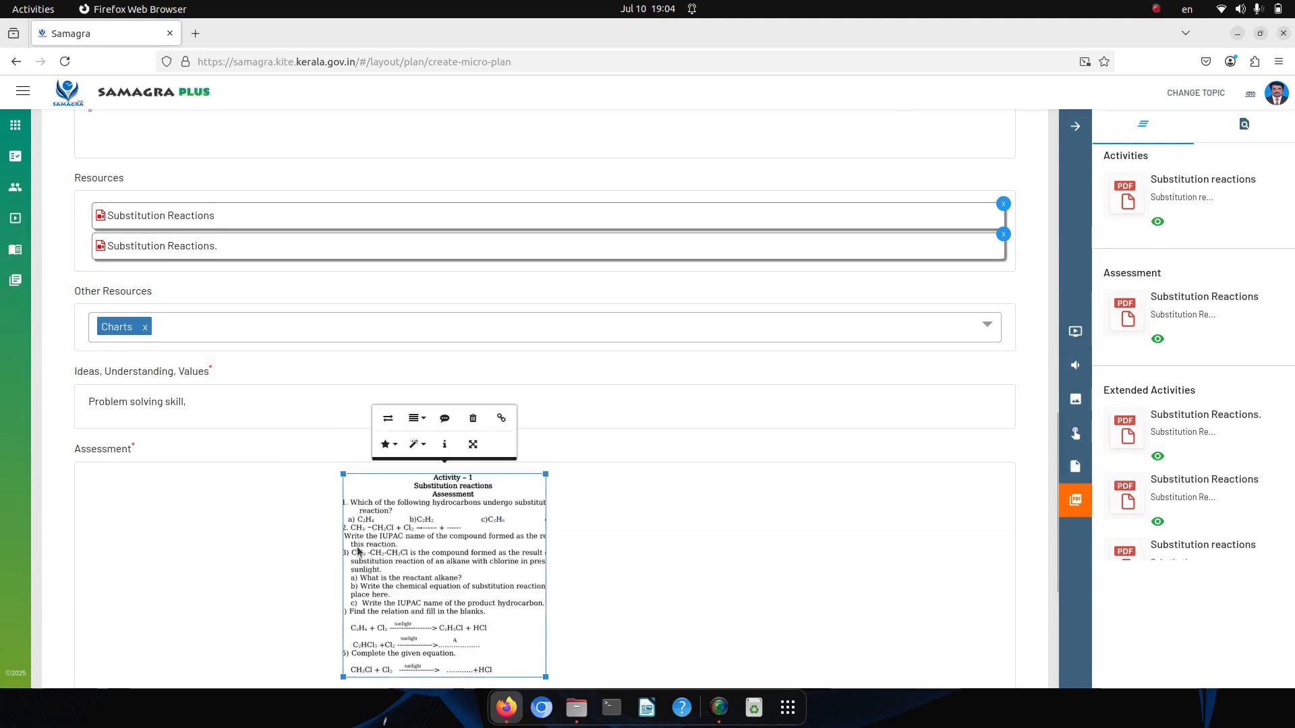
Set the width of the pasted image in the Assessment field to 600 and leave the image selection.
{"action": "left_click", "coordinate": [473, 445]}
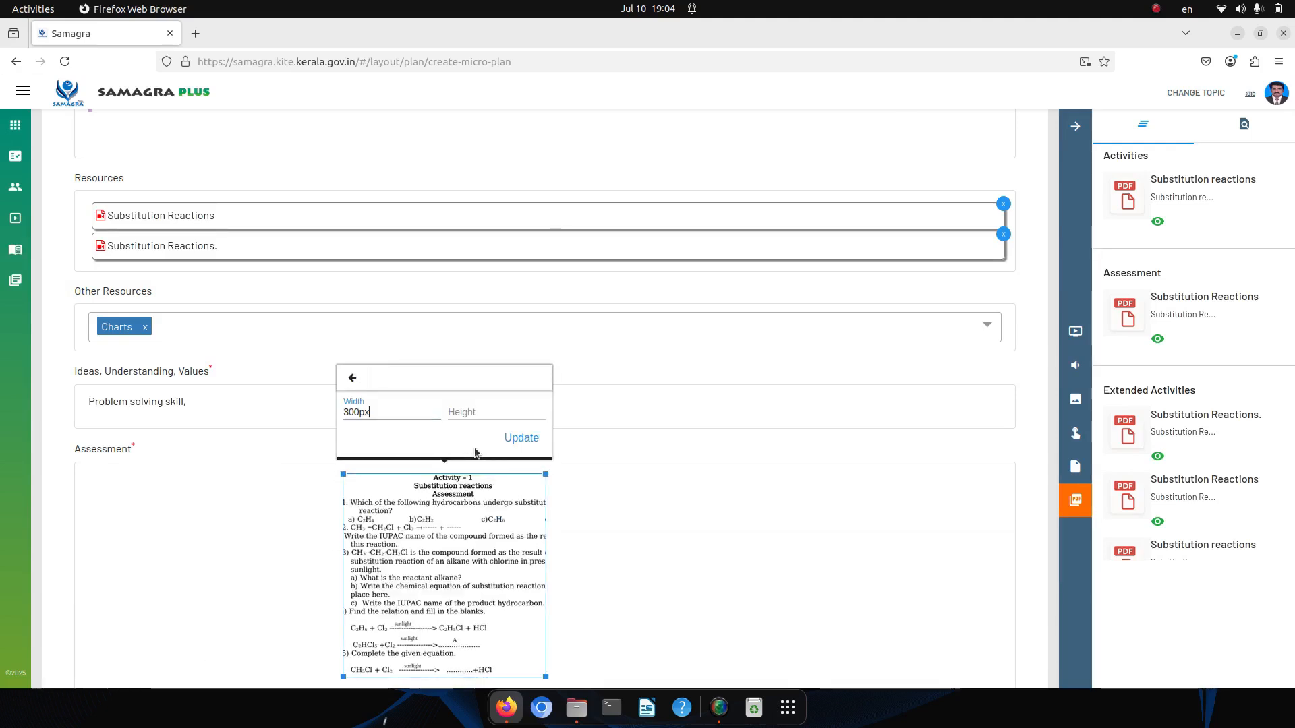
{"action": "key", "text": "BackSpace"}
{"action": "key", "text": "BackSpace"}
{"action": "key", "text": "BackSpace"}
{"action": "key", "text": "BackSpace"}
{"action": "key", "text": "BackSpace"}
{"action": "type", "text": "600"}
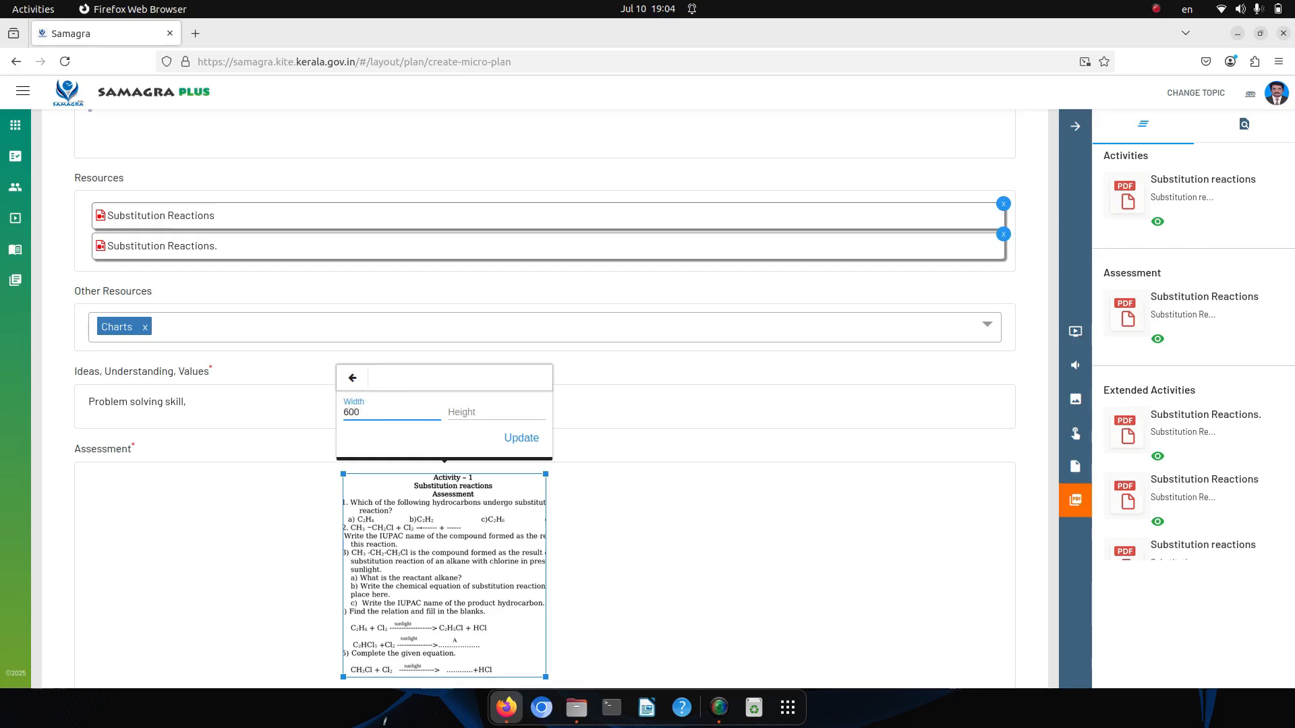
{"action": "key", "text": "Return"}
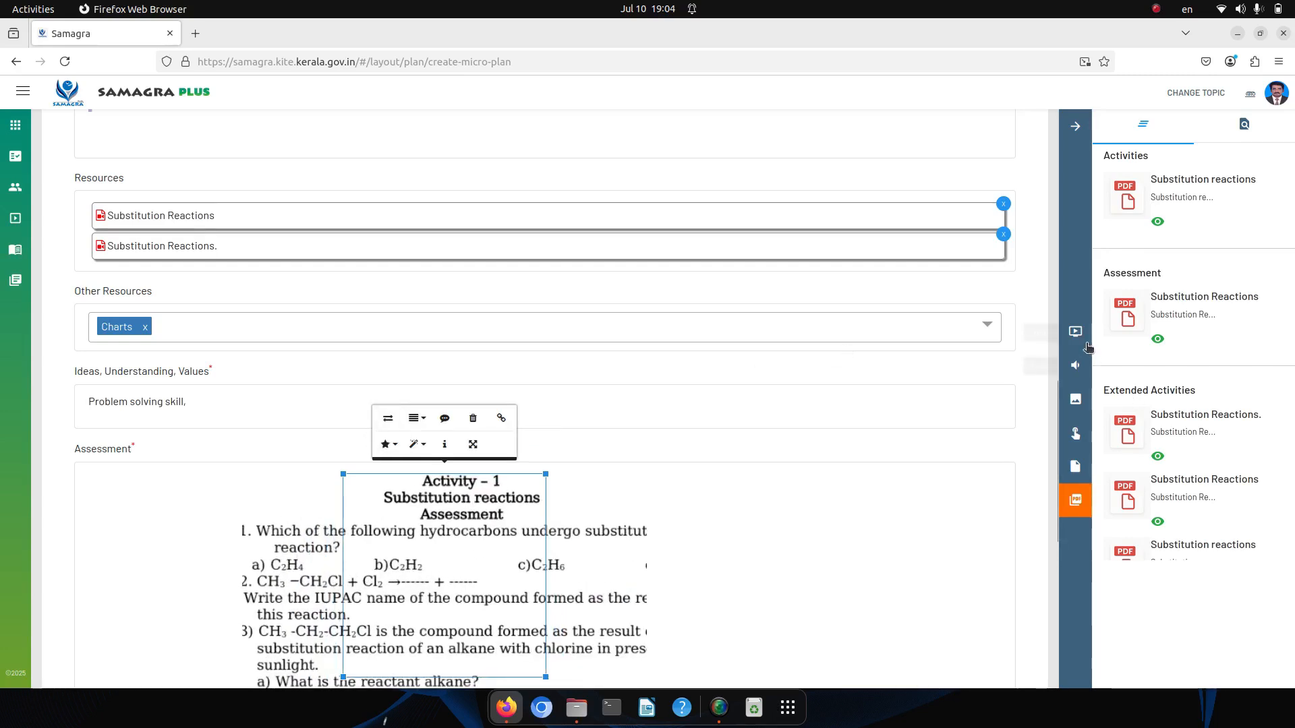
{"action": "left_click_drag", "start_coordinate": [1058, 399], "coordinate": [1067, 499]}
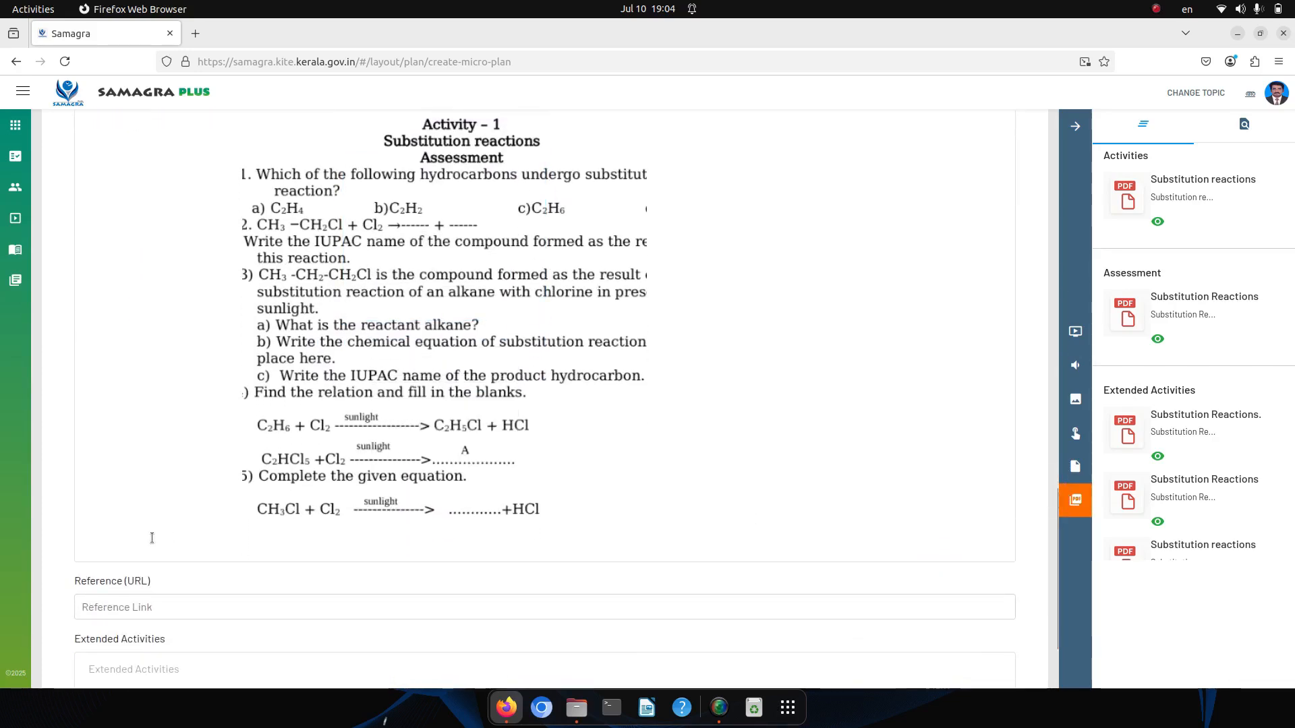
{"action": "left_click", "coordinate": [116, 541]}
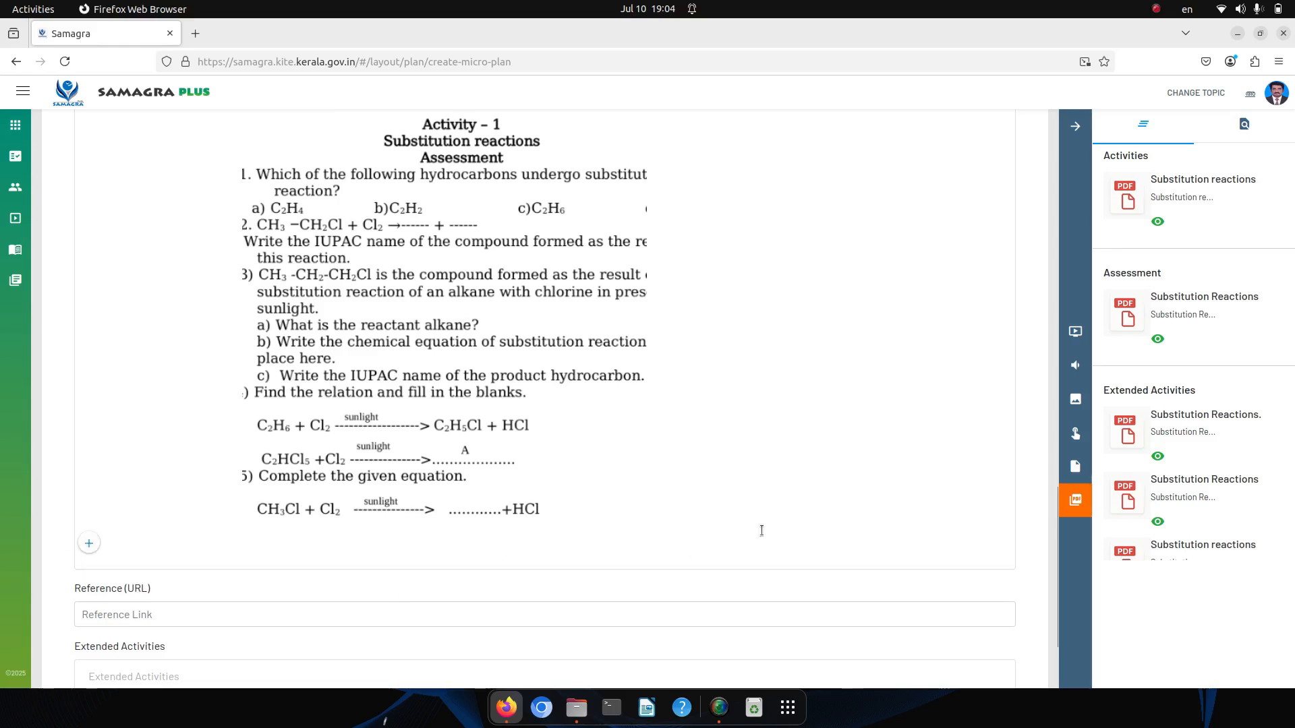
Open the first Substitution Reactions PDF for Extended Activities and copy a selection from the Activity-1 heading through the whole ethane question.
{"action": "left_click", "coordinate": [1057, 398]}
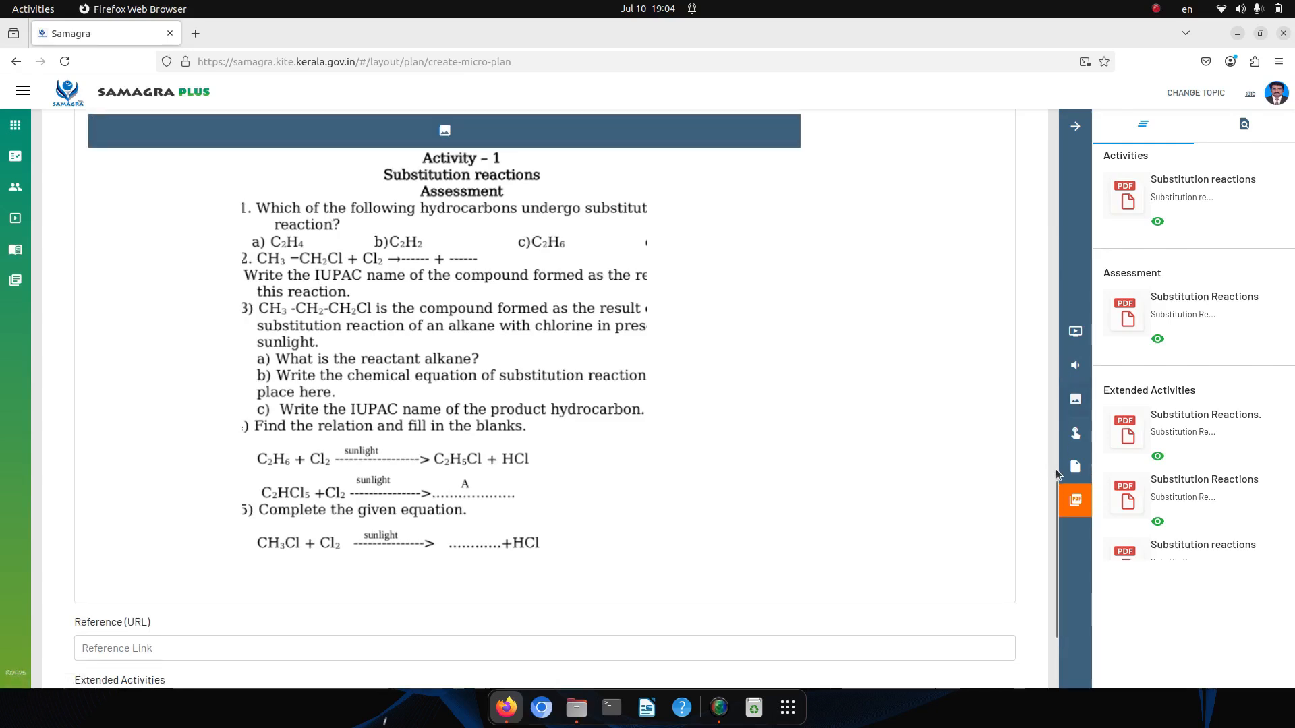
{"action": "scroll", "coordinate": [742, 459], "scroll_direction": "down", "scroll_amount": 3}
{"action": "left_click", "coordinate": [162, 475]}
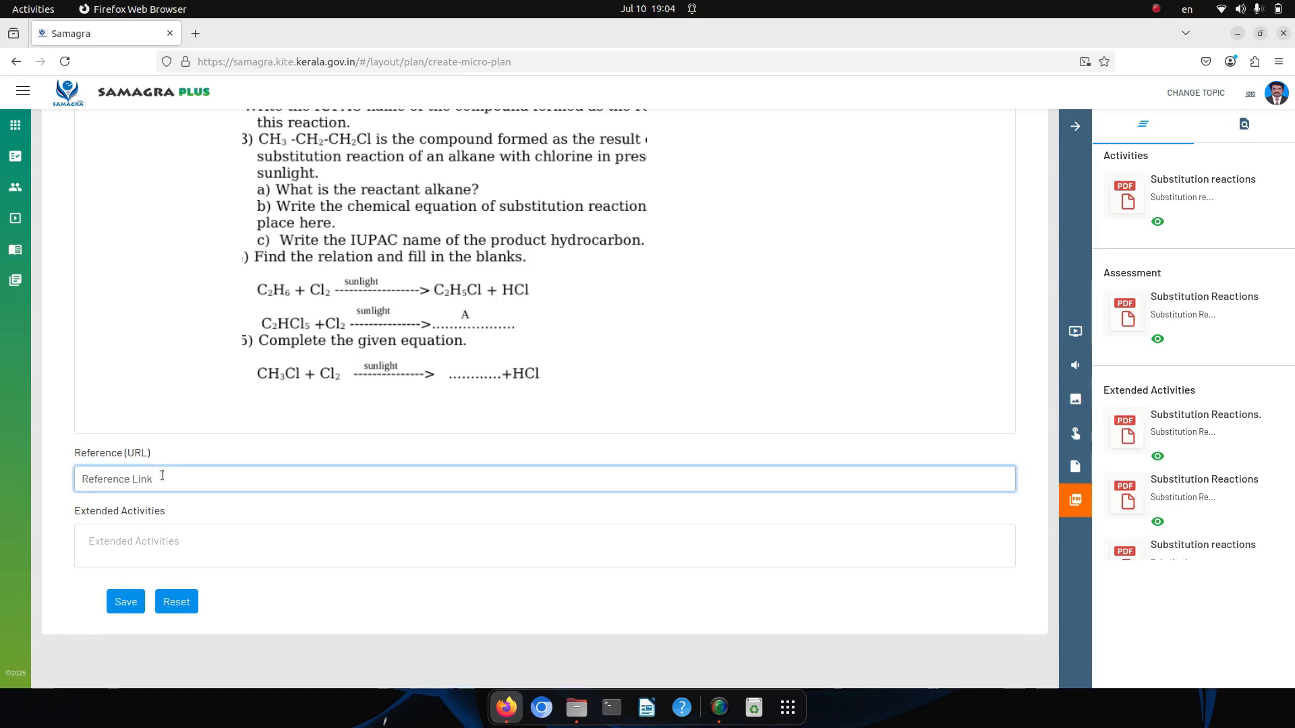
{"action": "left_click", "coordinate": [124, 537]}
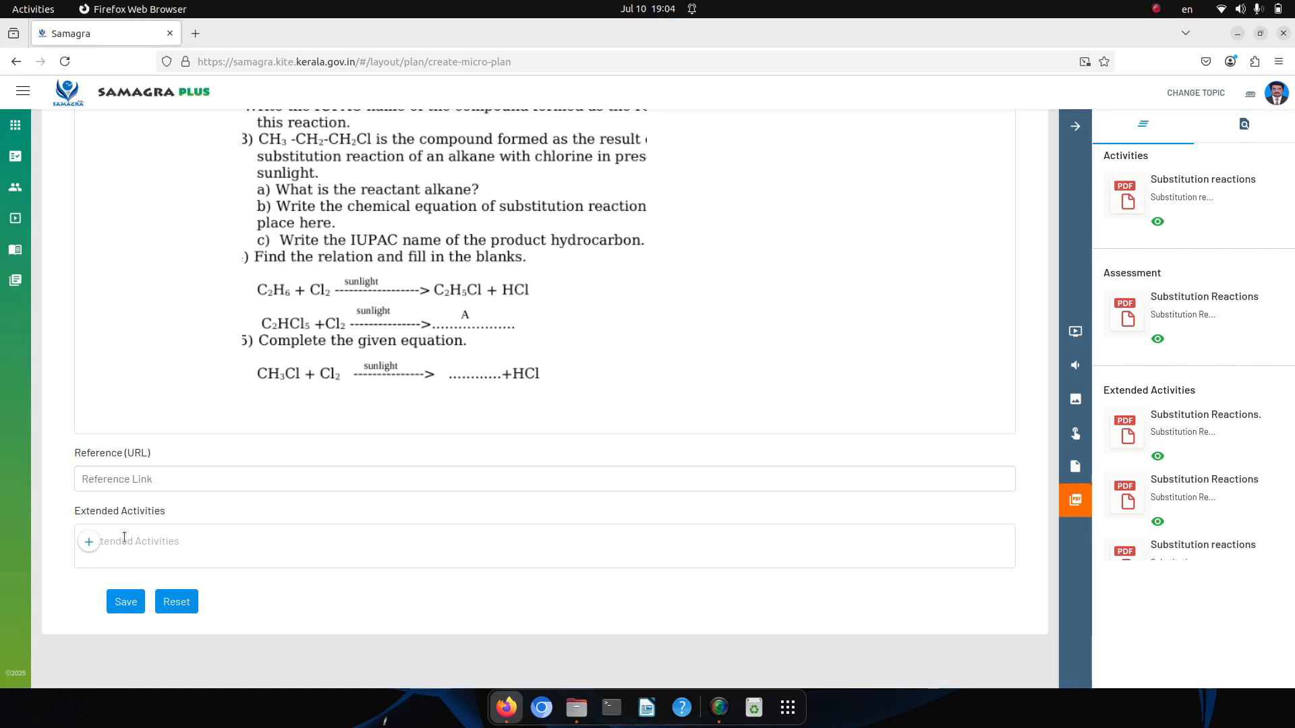
{"action": "left_click", "coordinate": [1159, 456]}
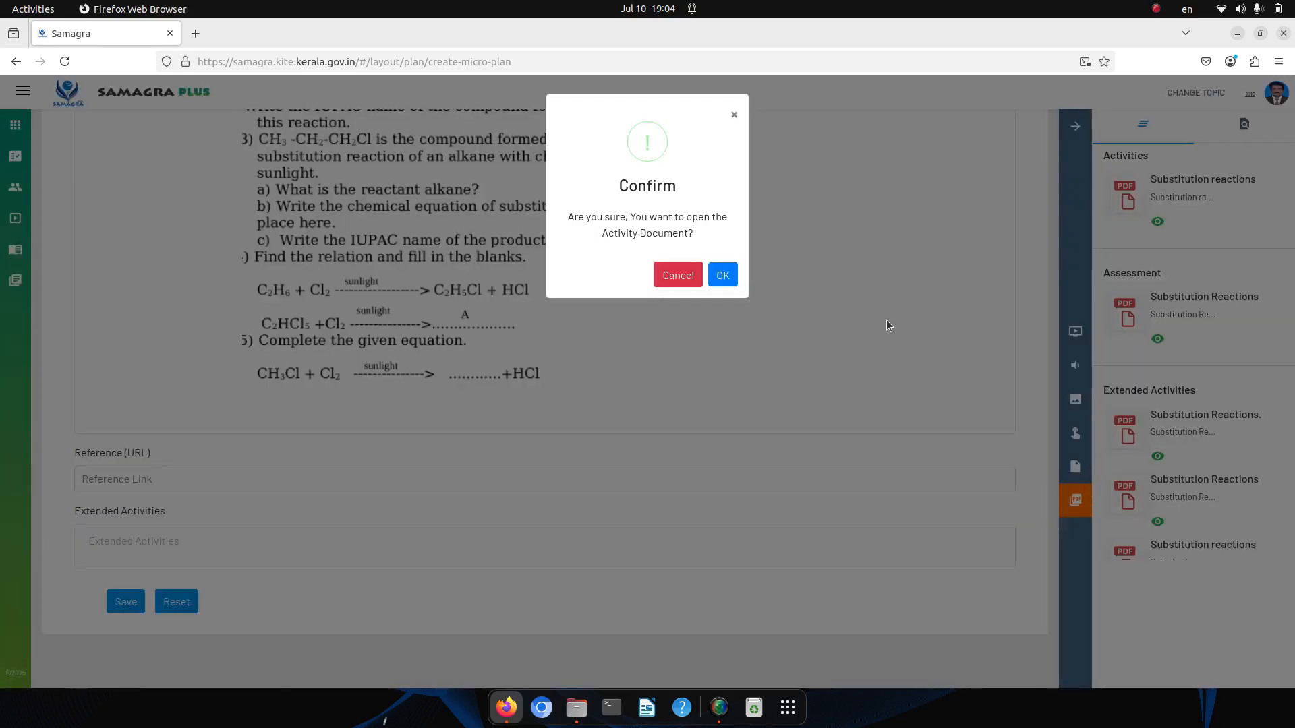
{"action": "left_click", "coordinate": [723, 273]}
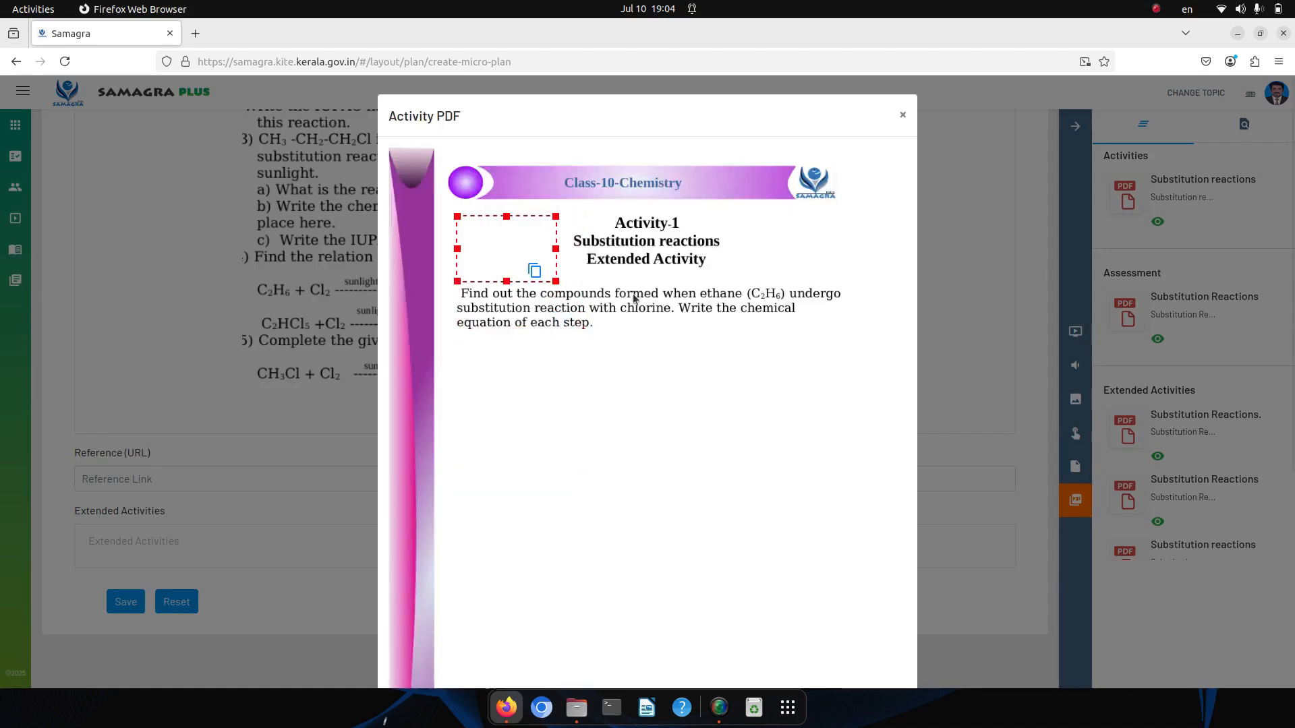
{"action": "left_click_drag", "start_coordinate": [556, 282], "coordinate": [871, 357]}
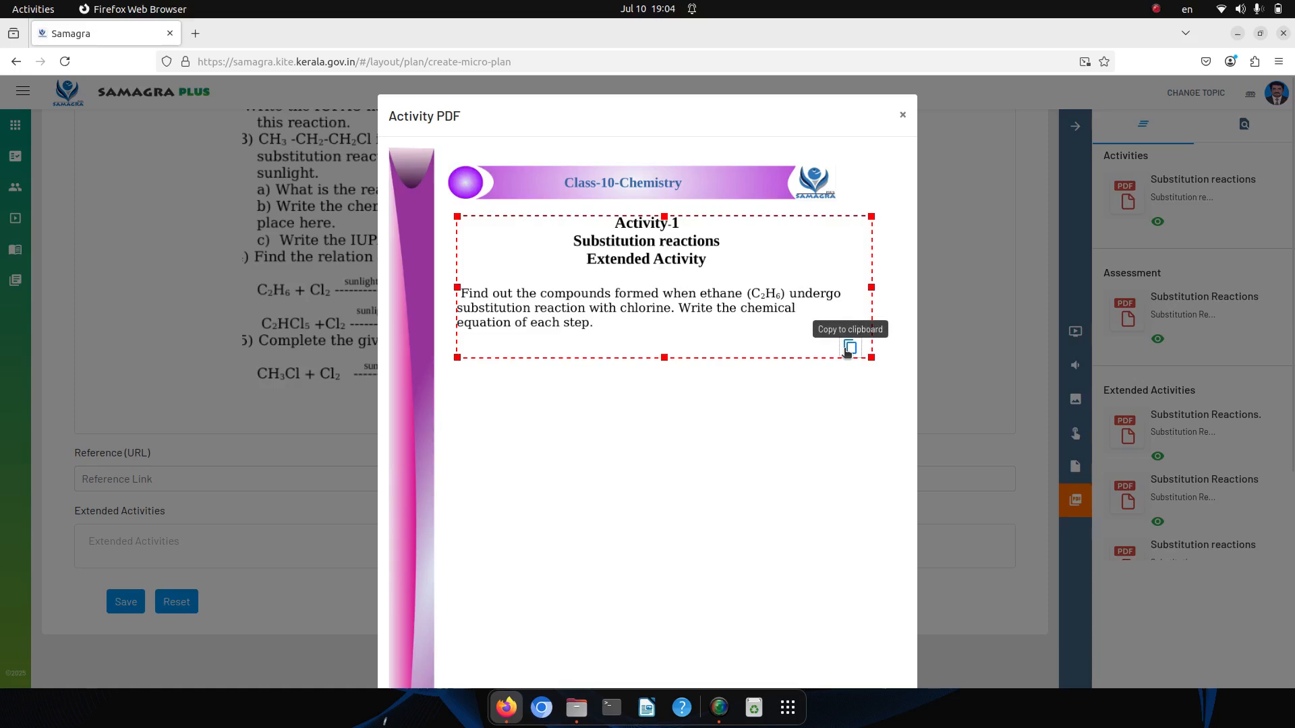
{"action": "left_click", "coordinate": [850, 348]}
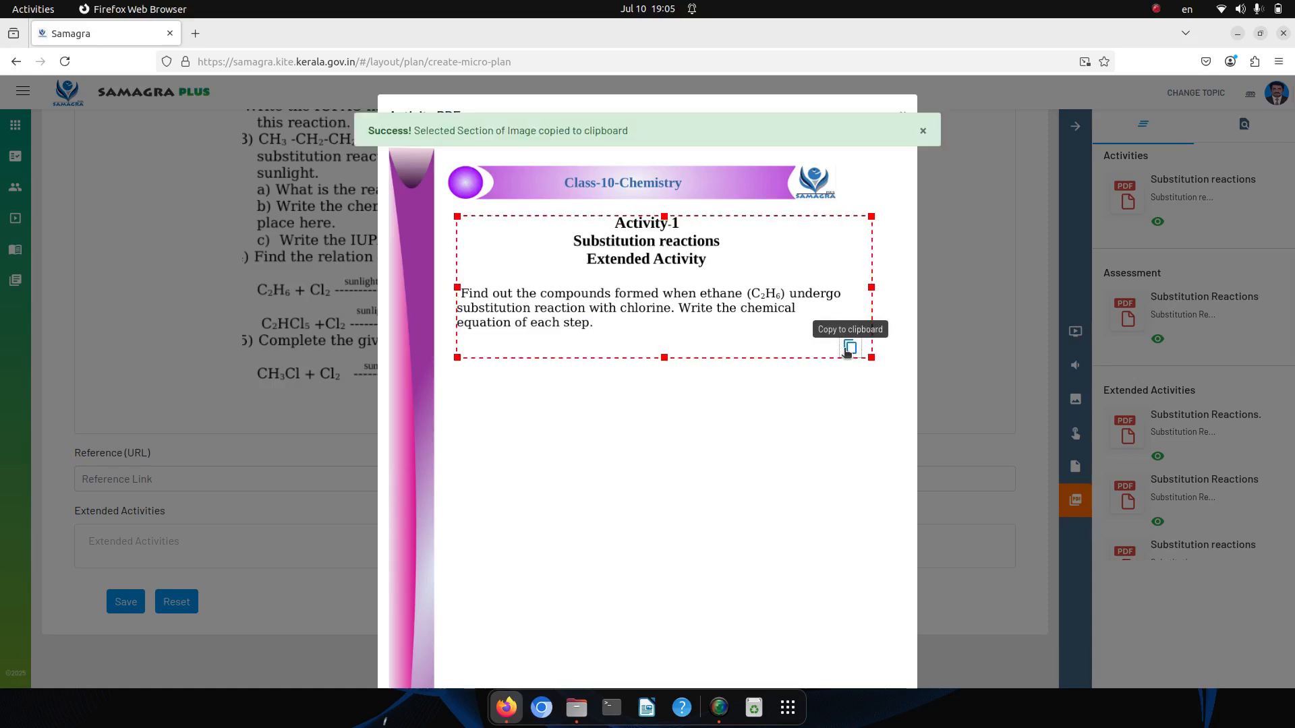
{"action": "left_click", "coordinate": [924, 132]}
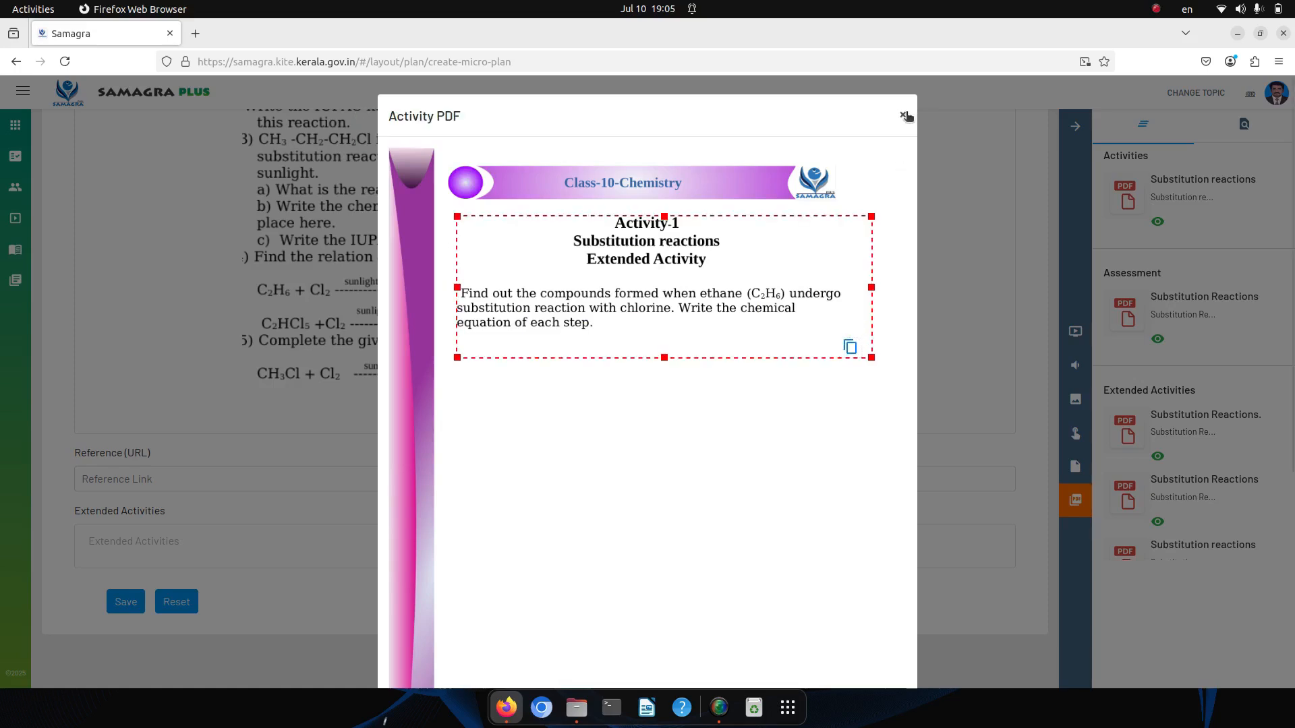
Close the Extended Activity PDF and paste the copied ethane question into the micro plan's Extended Activities field.
{"action": "left_click", "coordinate": [904, 113]}
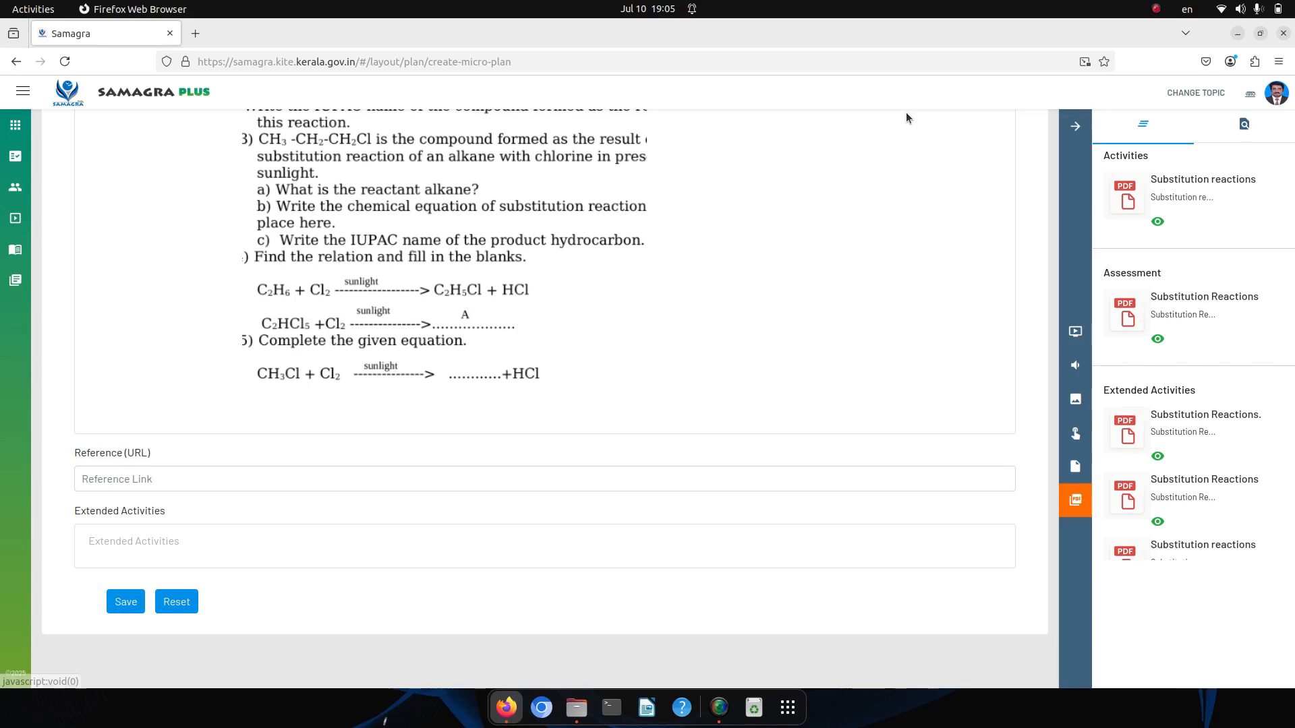
{"action": "right_click", "coordinate": [92, 545]}
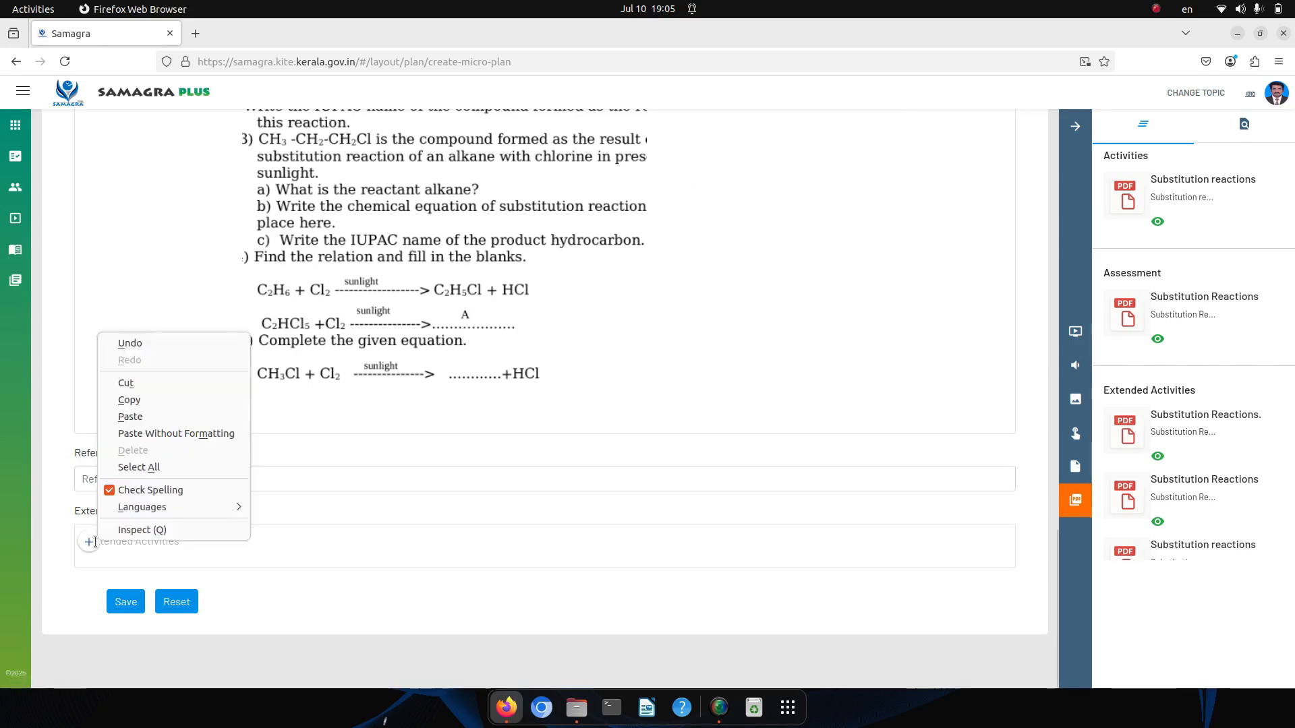
{"action": "left_click", "coordinate": [130, 417]}
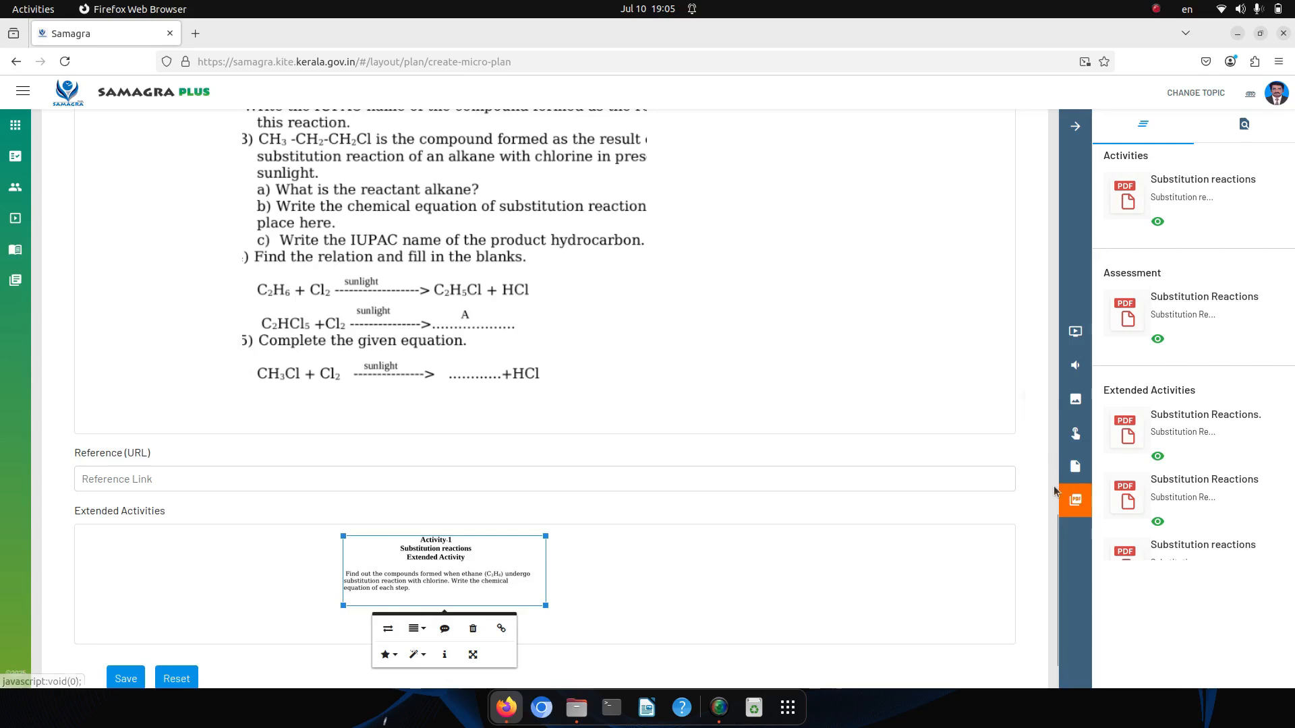
Save the micro plan and submit the Substitution reaction (XA) teaching manual for approval, confirming the submission.
{"action": "scroll", "coordinate": [1055, 568], "scroll_direction": "down", "scroll_amount": 2}
{"action": "left_click_drag", "start_coordinate": [1055, 564], "coordinate": [1055, 563]}
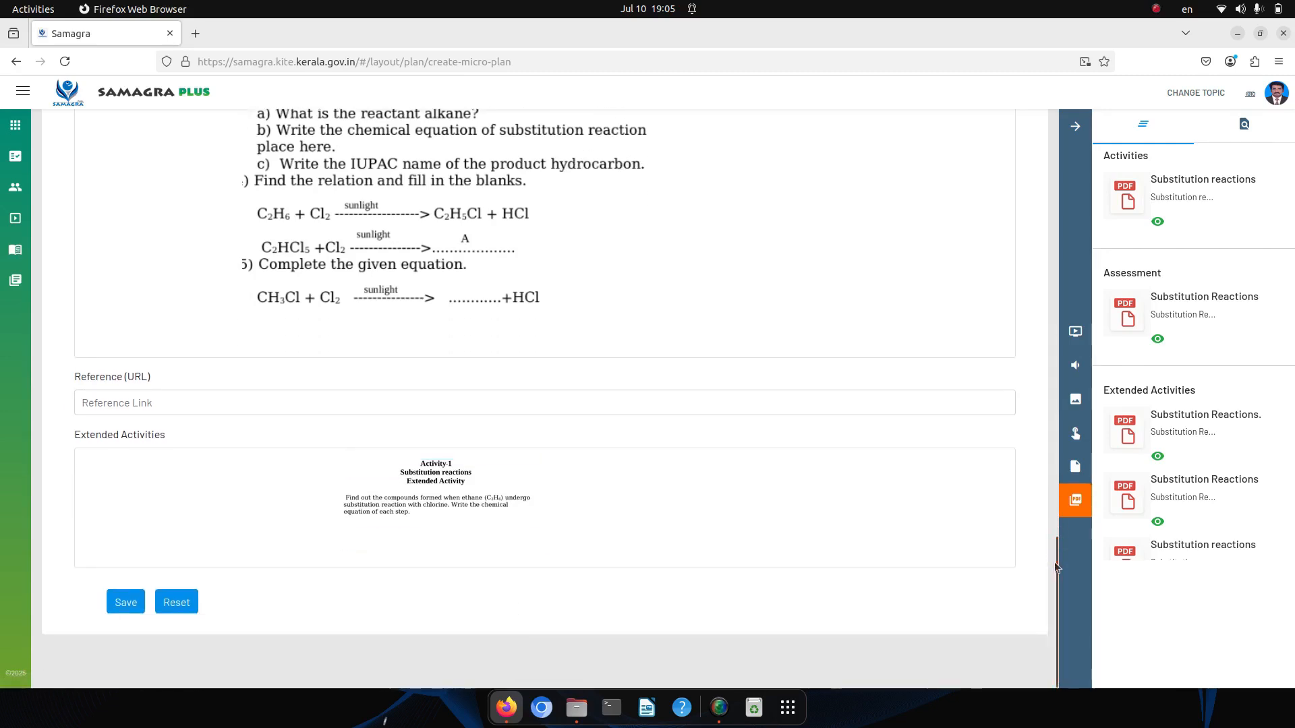
{"action": "left_click", "coordinate": [126, 602]}
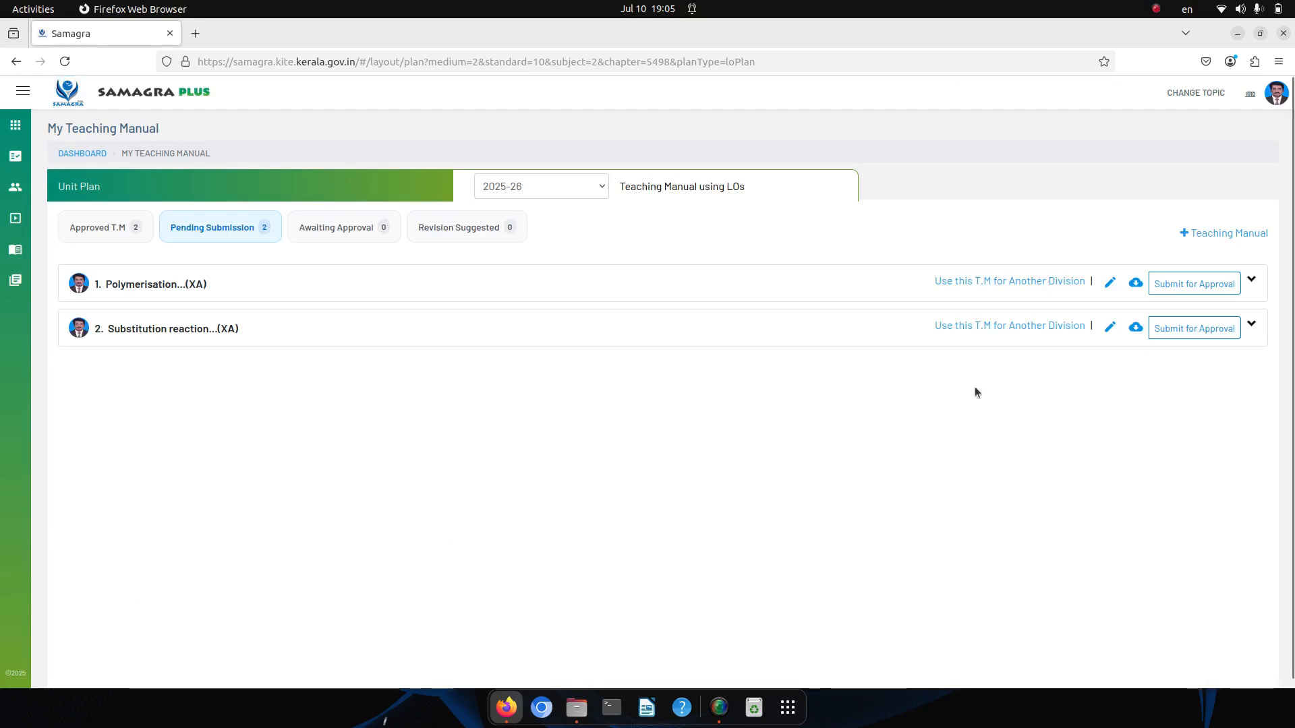
{"action": "left_click", "coordinate": [1191, 336]}
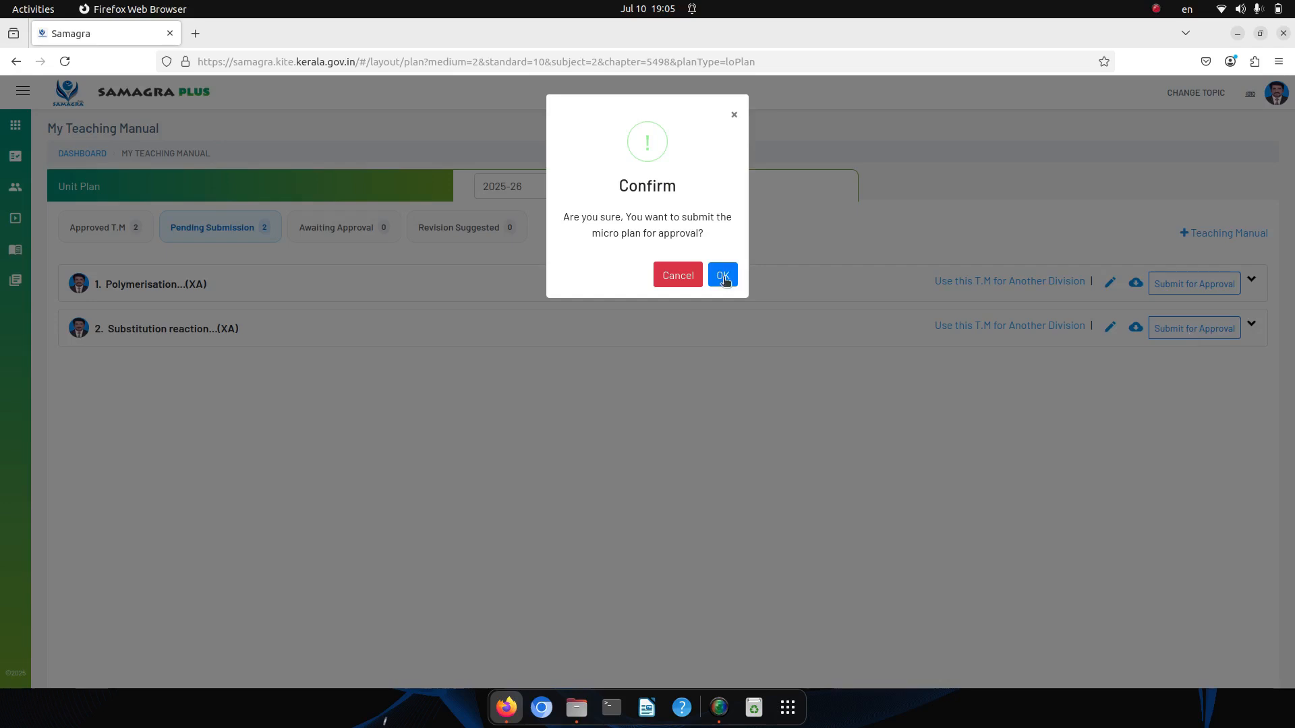
{"action": "left_click", "coordinate": [723, 276]}
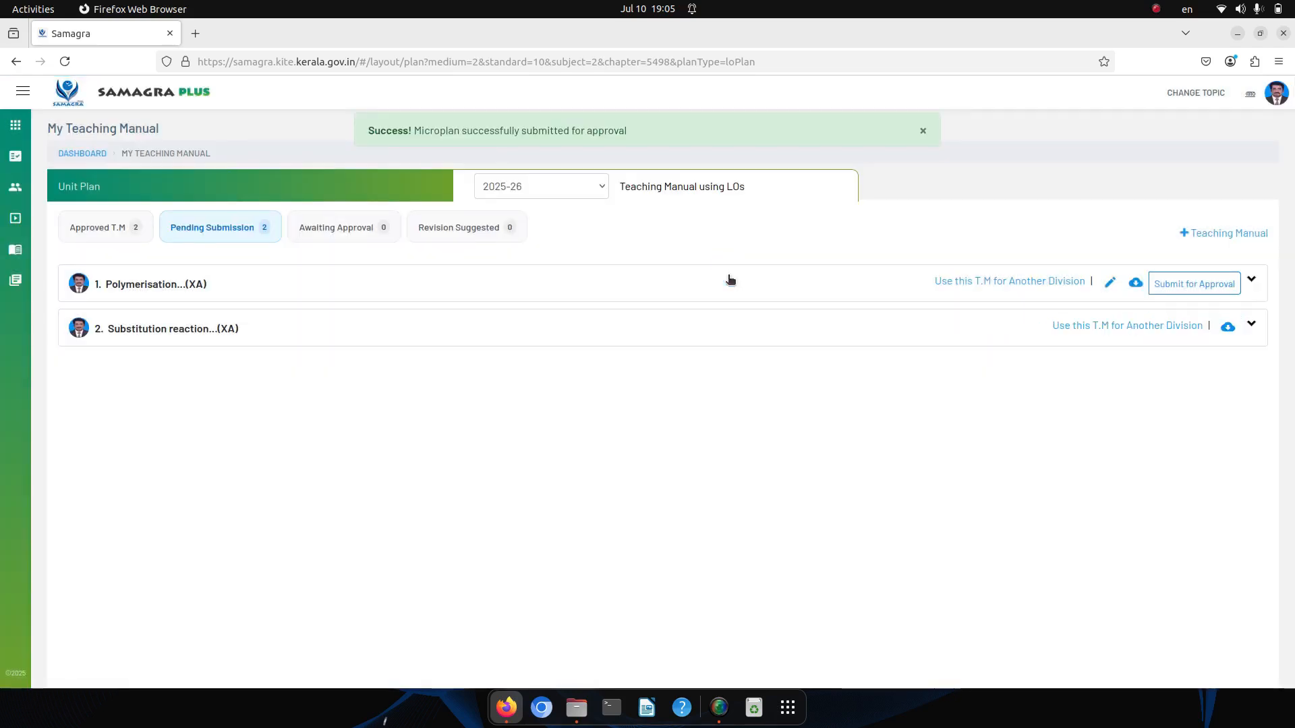